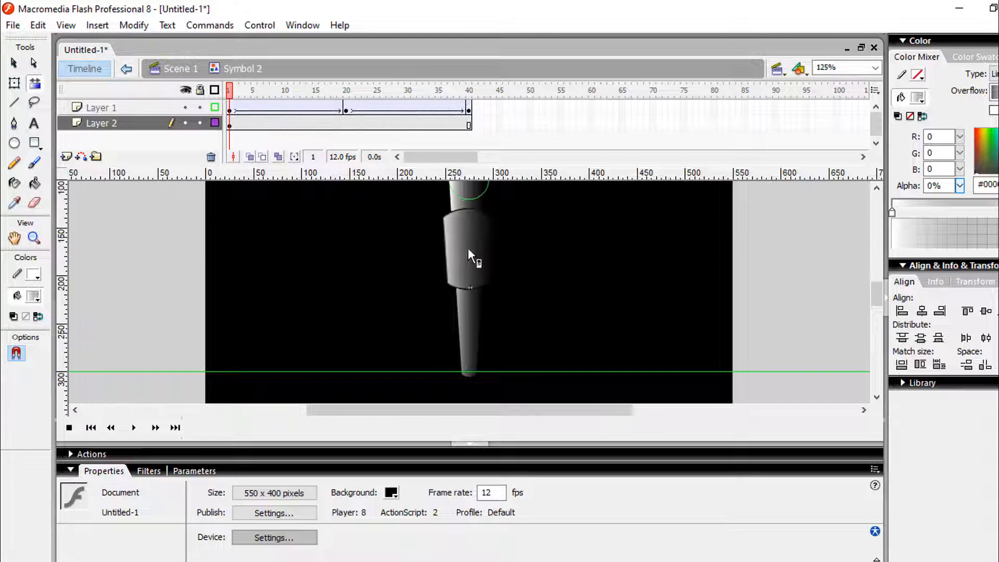
# Move the lower guide below the tapered shape and rotate the shape's gradient fill so that it runs vertically, white at the wide end
pyautogui.click(14, 63)
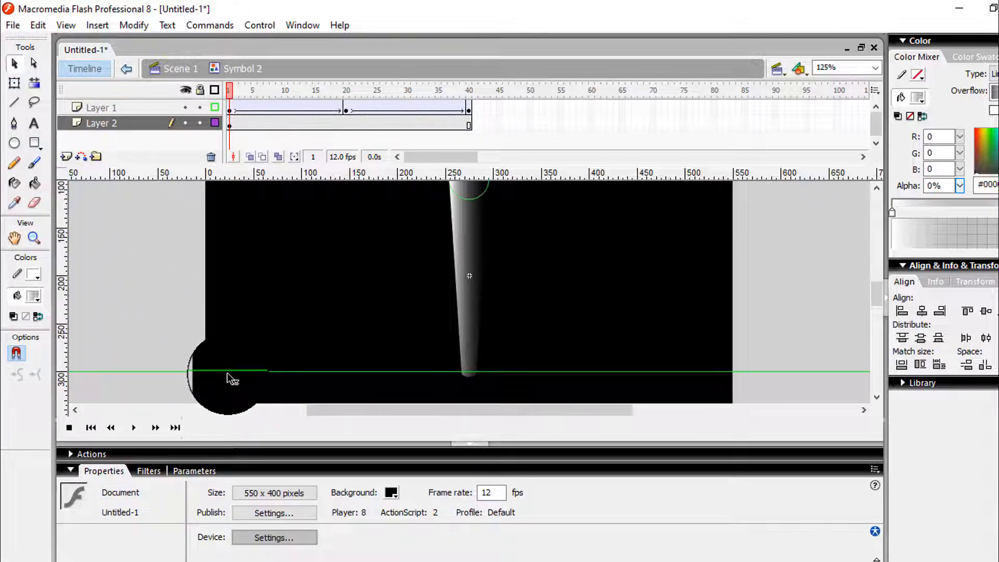
pyautogui.moveTo(227, 372); pyautogui.dragTo(225, 396)
pyautogui.click(34, 83)
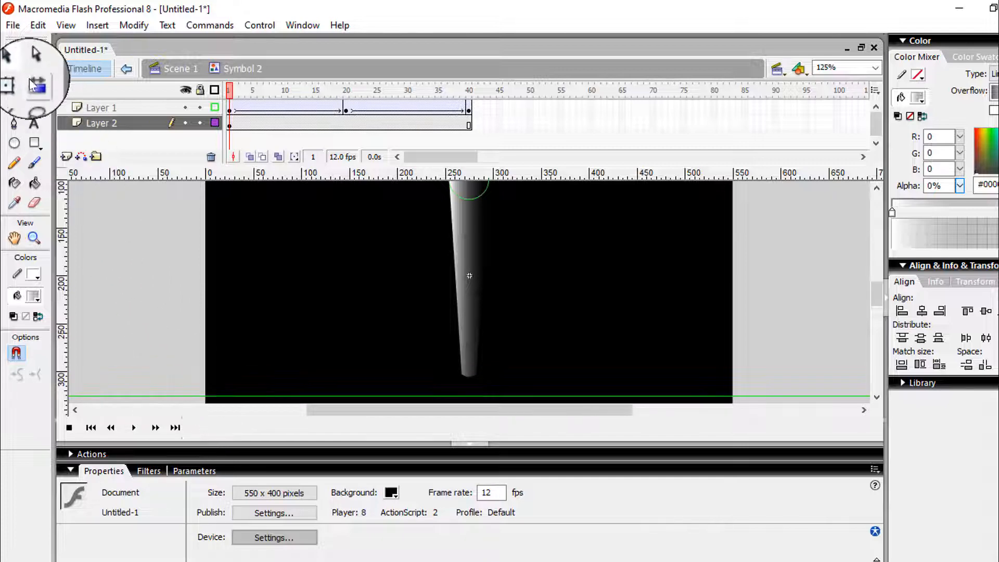
pyautogui.click(476, 245)
pyautogui.scroll(3, 477, 249)
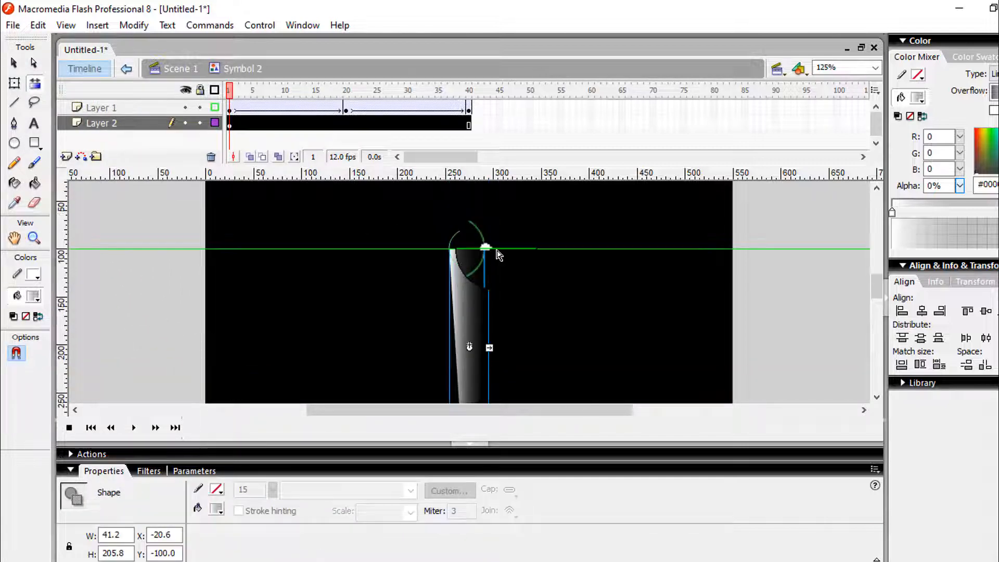
pyautogui.scroll(-3, 498, 255)
pyautogui.scroll(3, 499, 250)
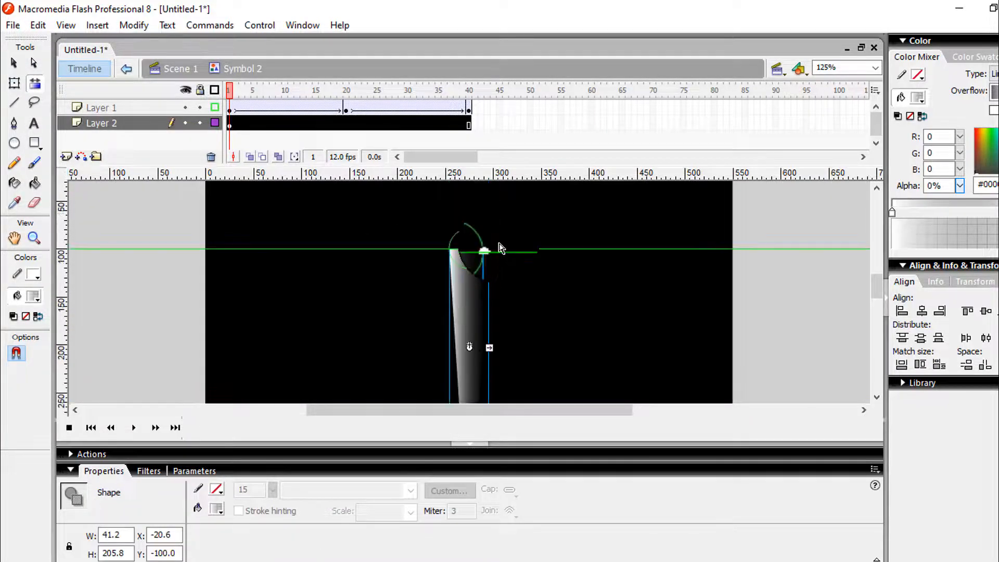
pyautogui.moveTo(489, 247); pyautogui.dragTo(564, 360)
pyautogui.scroll(-9, 566, 358)
pyautogui.scroll(6, 575, 328)
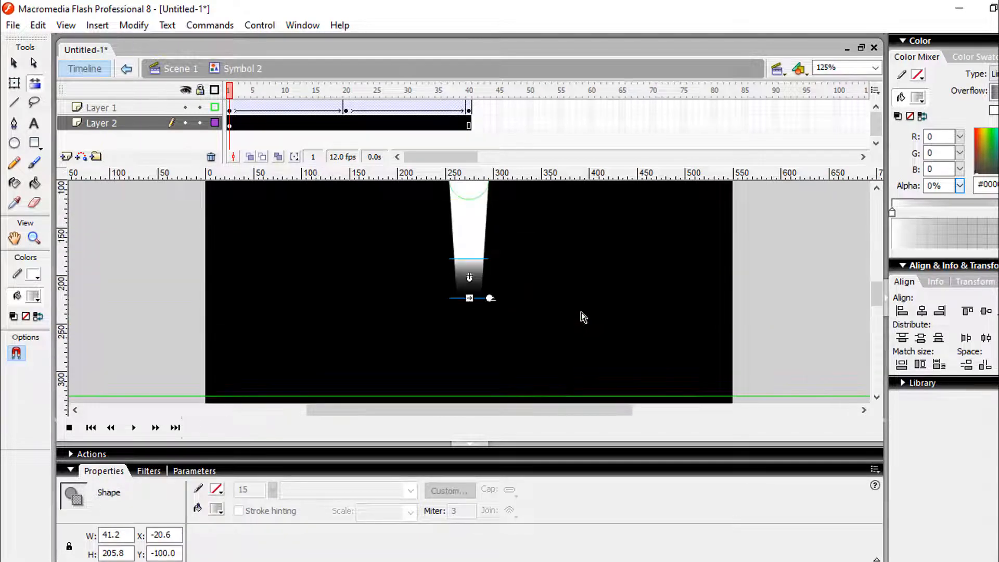
pyautogui.scroll(4, 583, 315)
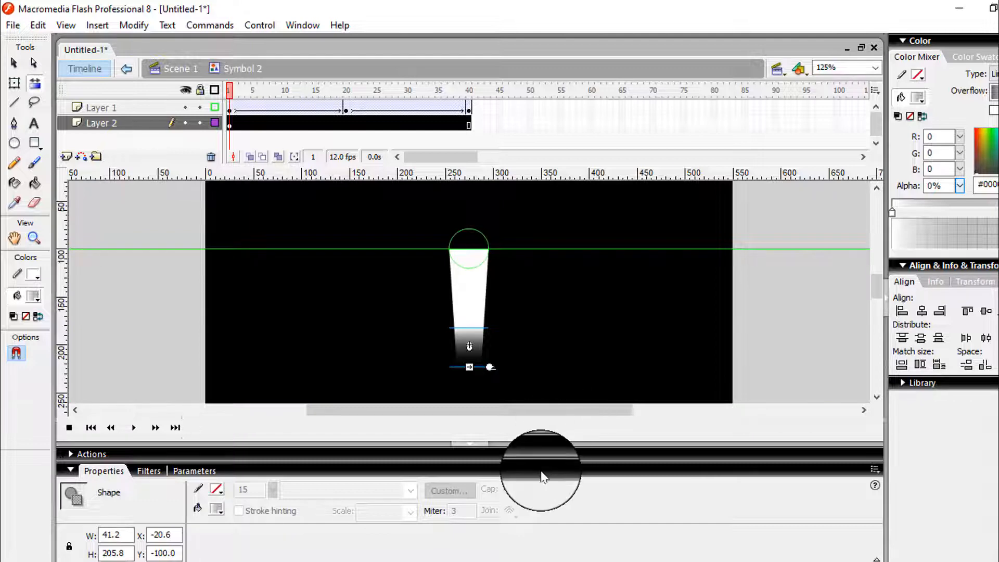
# Stretch the gradient downward so the shape fades gradually from white at its wide end to transparent at its narrow tip
pyautogui.click(541, 471)
pyautogui.scroll(-4, 570, 434)
pyautogui.scroll(5, 564, 421)
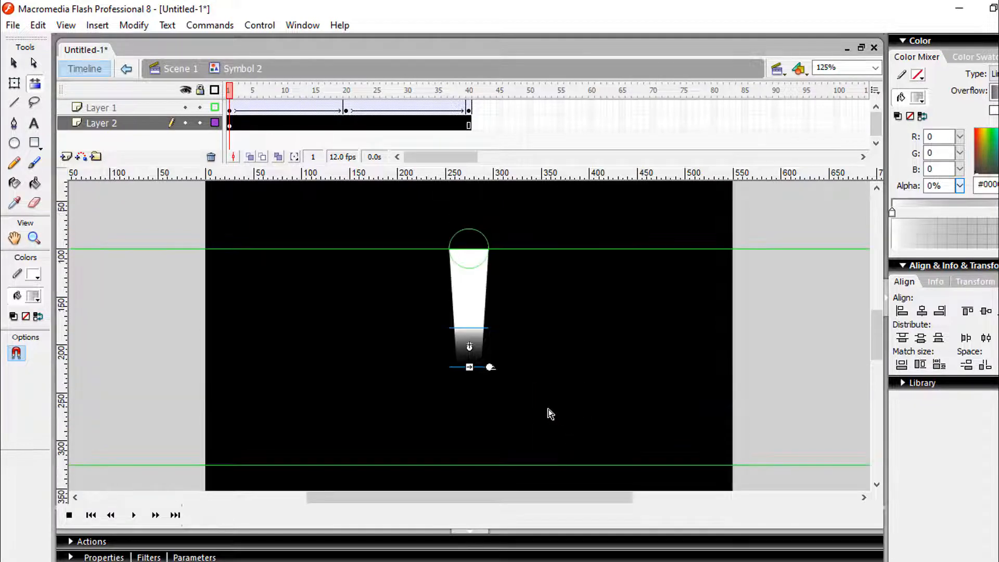
pyautogui.moveTo(469, 370); pyautogui.dragTo(472, 418)
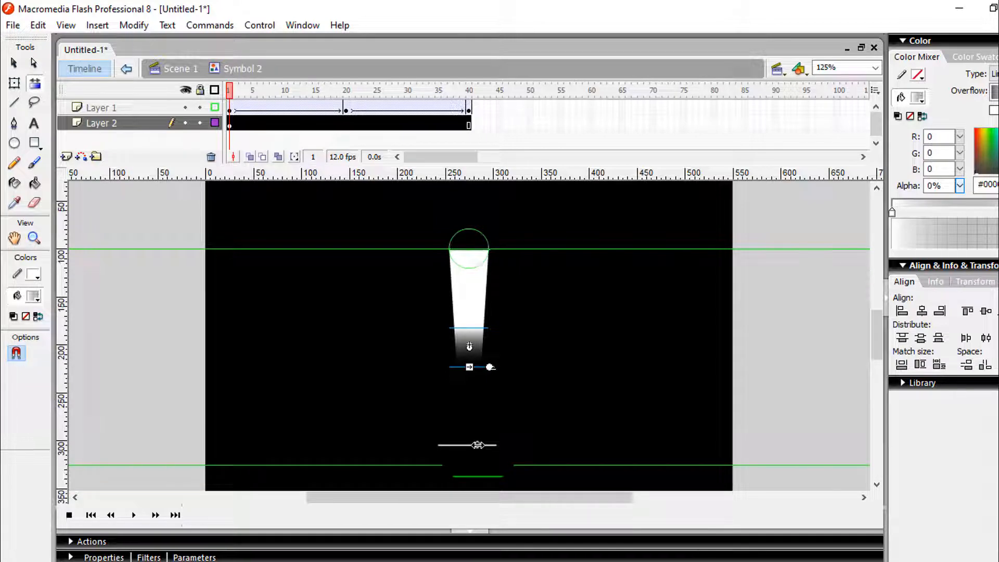
pyautogui.moveTo(477, 445); pyautogui.dragTo(478, 445)
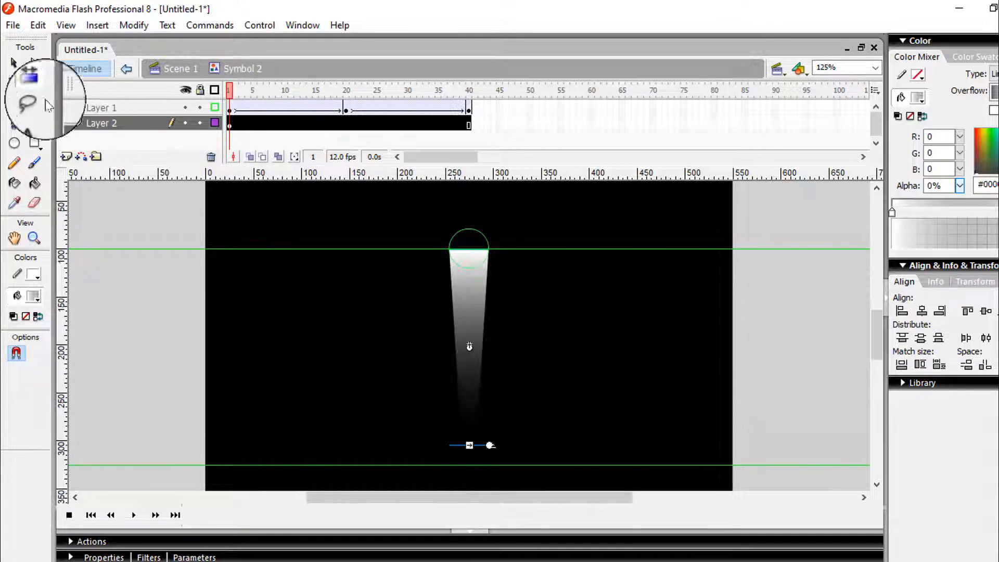
# Align the lower guide with the centre of the circle at frame 20 of Layer 1
pyautogui.click(14, 63)
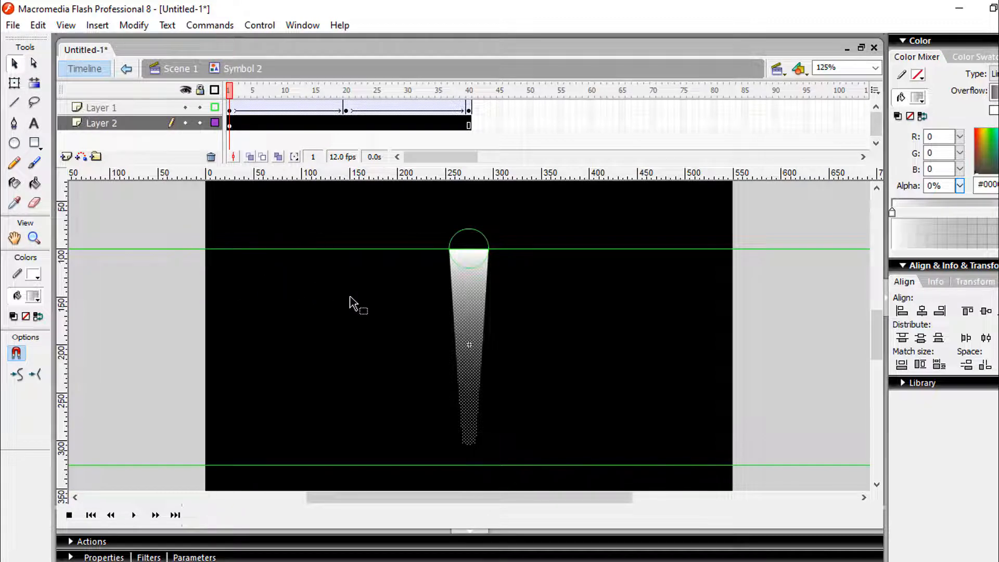
pyautogui.click(345, 111)
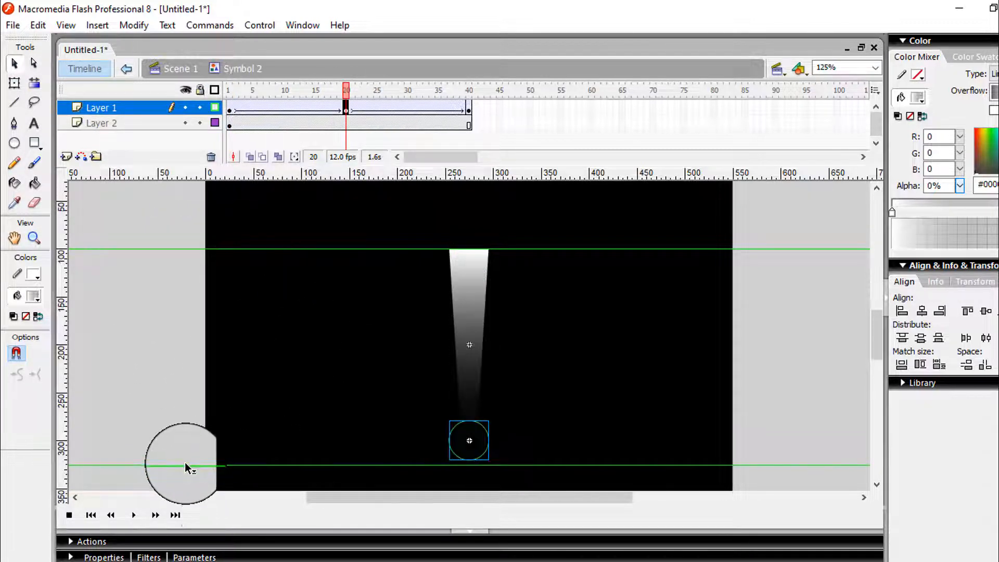
pyautogui.moveTo(186, 465); pyautogui.dragTo(186, 440)
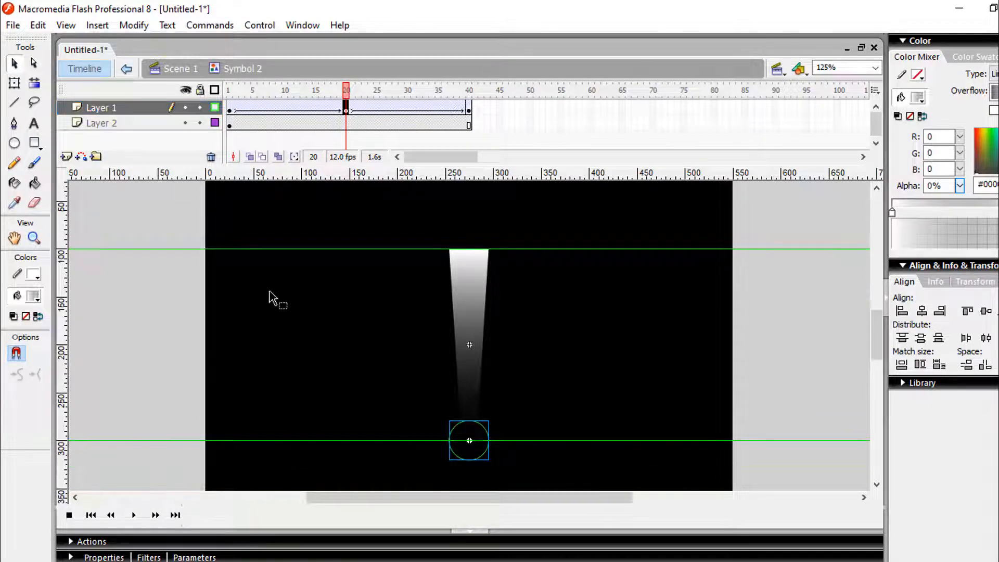
# Insert a keyframe at frame 7 of Layer 2
pyautogui.click(230, 124)
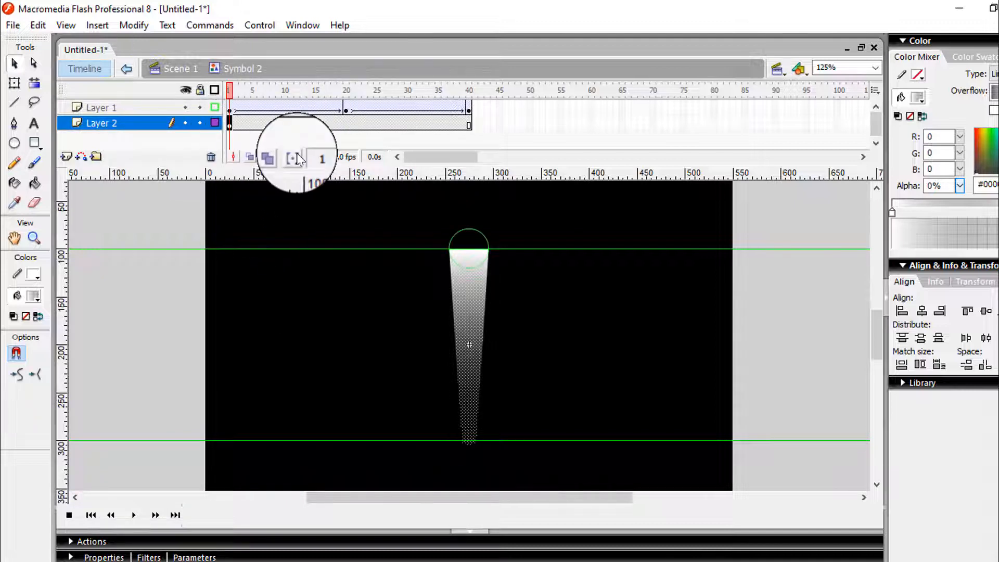
pyautogui.click(267, 125)
pyautogui.rightClick(268, 126)
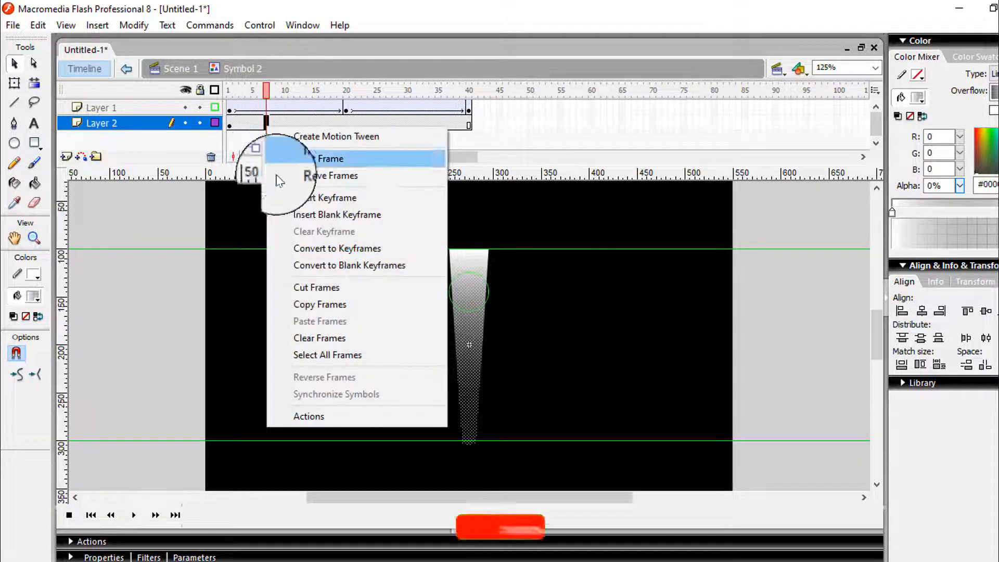
pyautogui.click(295, 203)
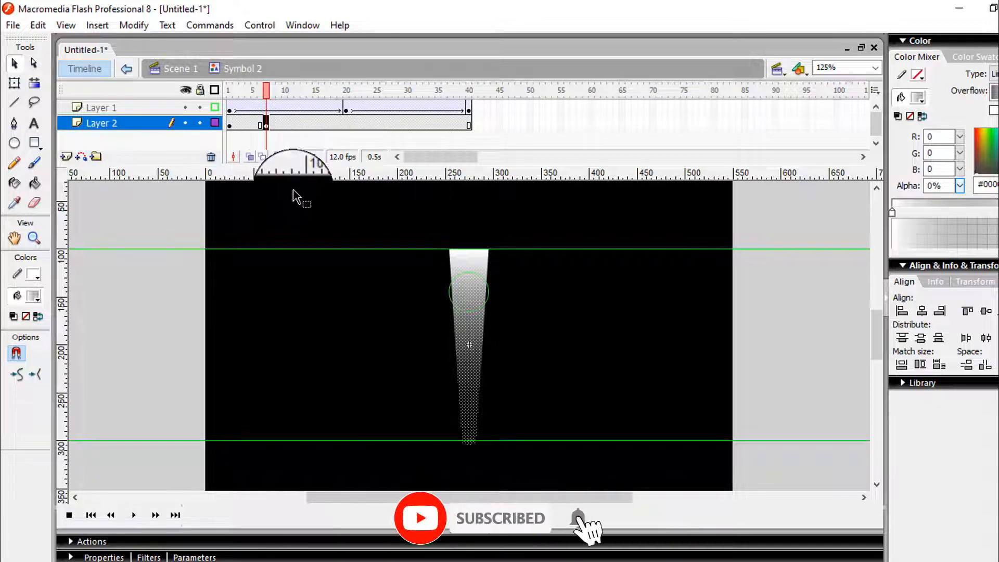
# Shorten the tapered shape at frame 7 with Free Transform, placing its top edge at the circle's centre and its tip just below the circle
pyautogui.click(14, 83)
pyautogui.moveTo(469, 249); pyautogui.dragTo(475, 287)
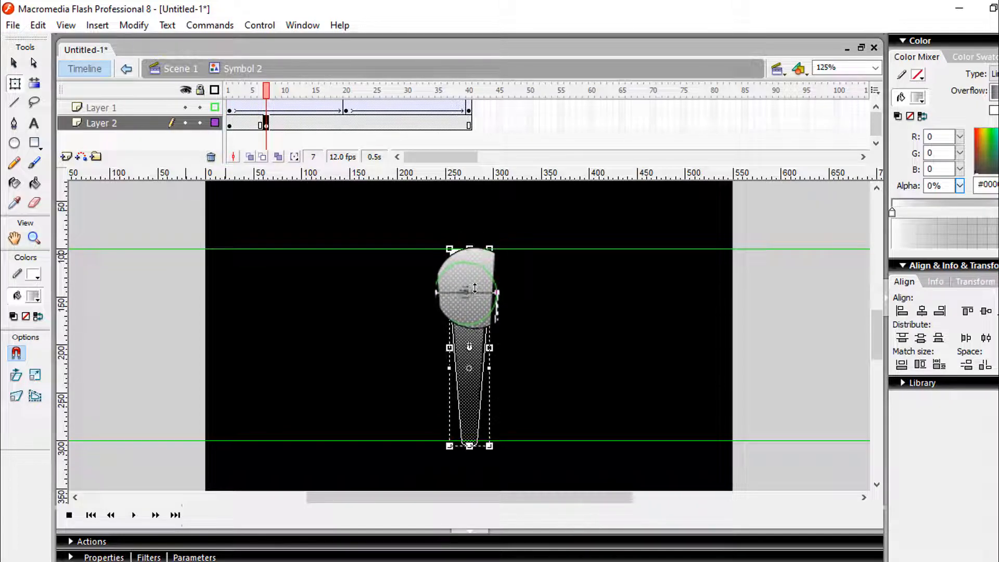
pyautogui.moveTo(474, 287); pyautogui.dragTo(475, 287)
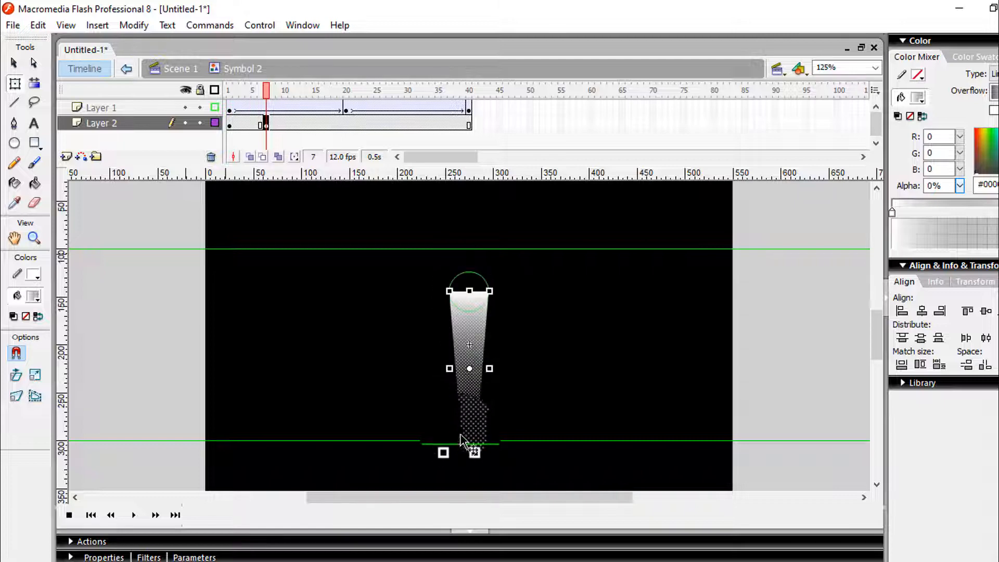
pyautogui.moveTo(469, 446); pyautogui.dragTo(467, 337)
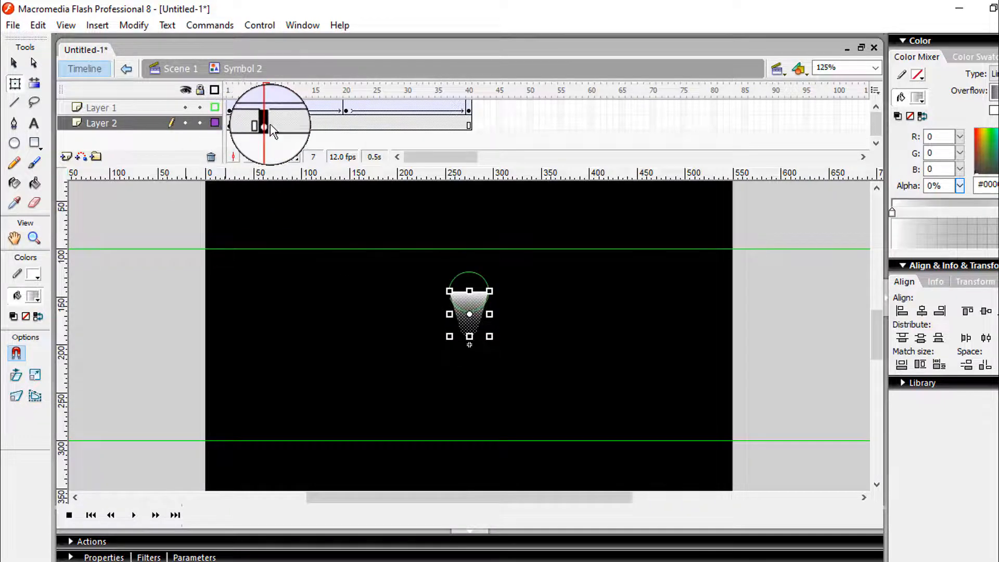
# Apply a Shape tween between the keyframes at frames 1 and 7 of Layer 2
pyautogui.click(242, 125)
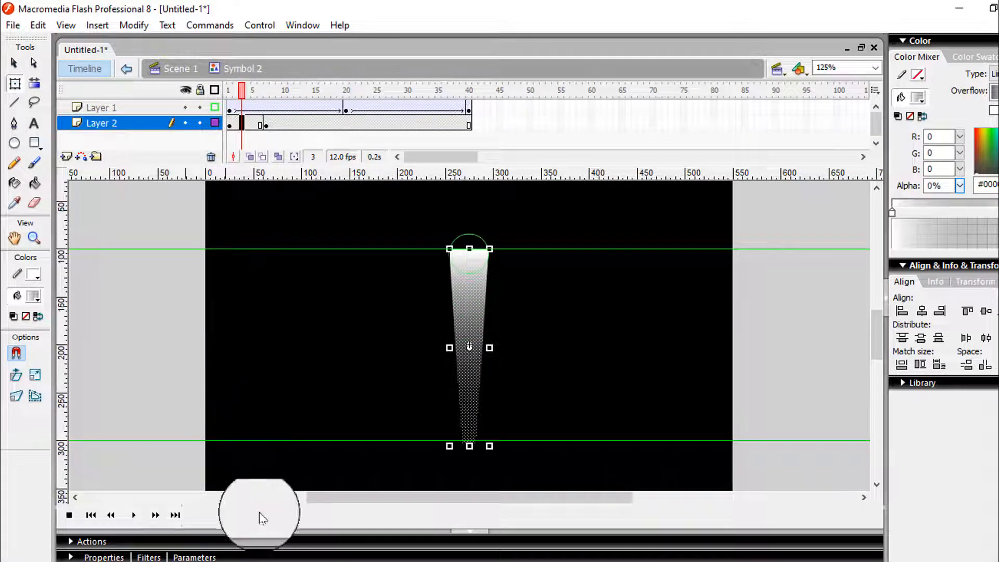
pyautogui.click(259, 557)
pyautogui.click(251, 491)
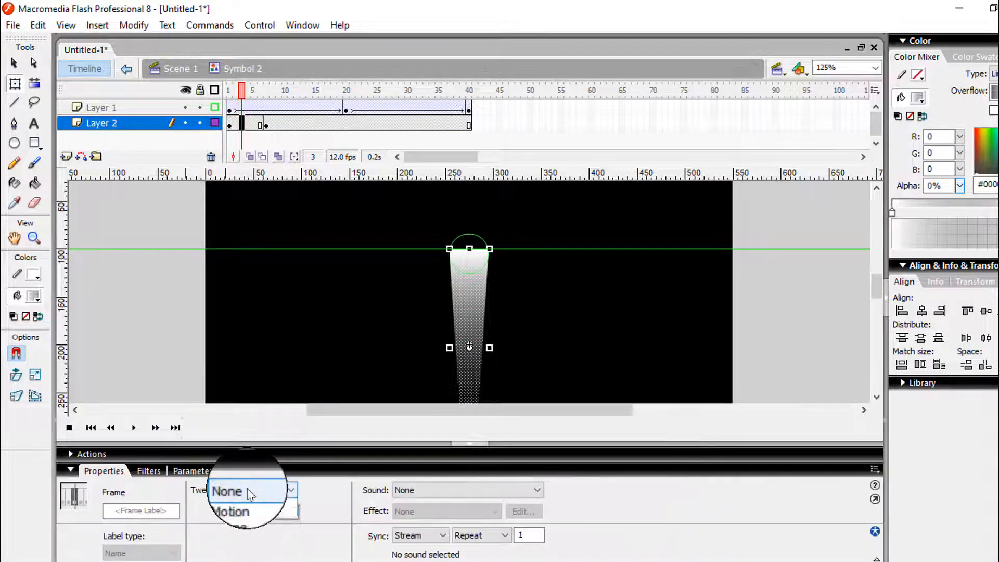
pyautogui.click(248, 510)
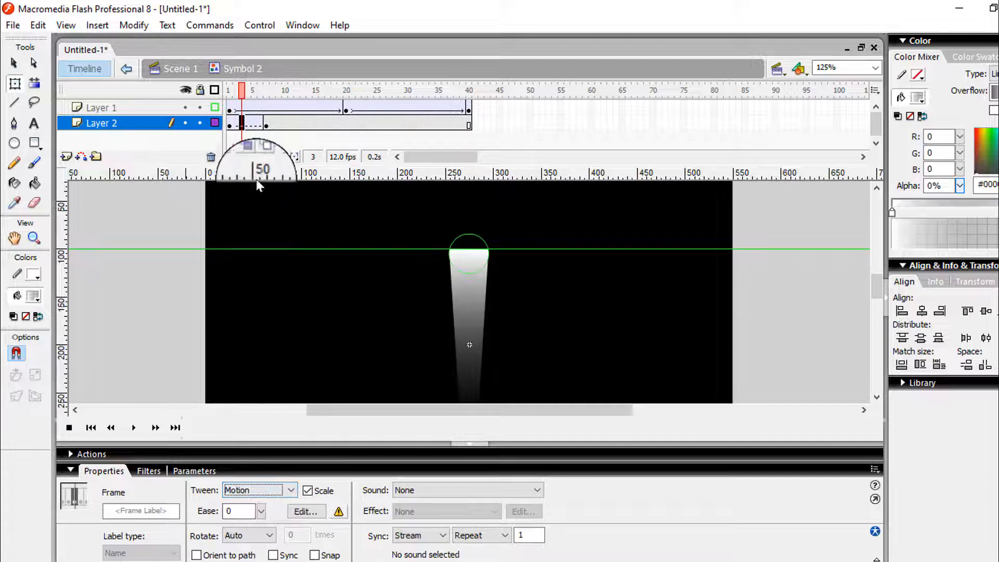
pyautogui.click(291, 489)
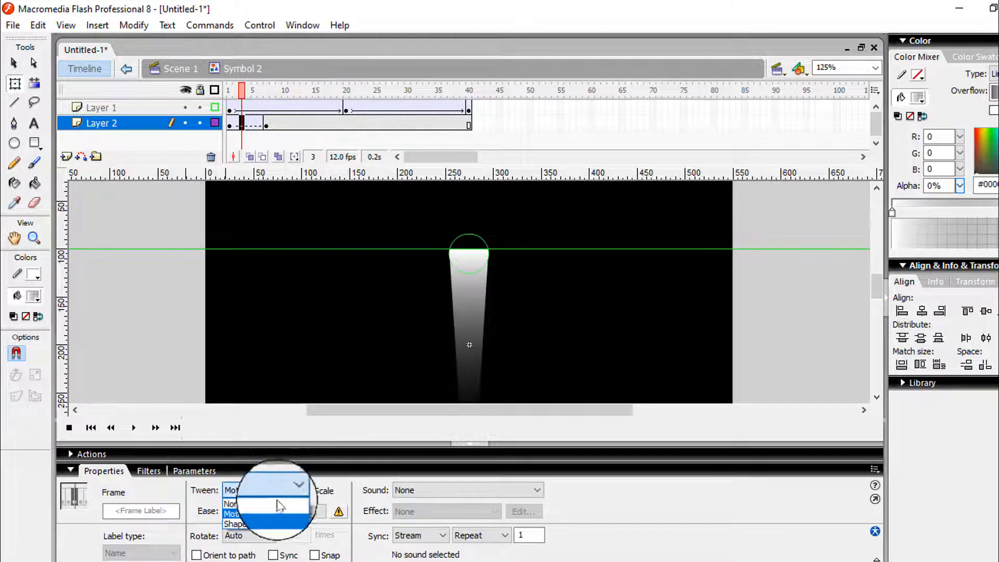
pyautogui.click(289, 499)
pyautogui.click(291, 490)
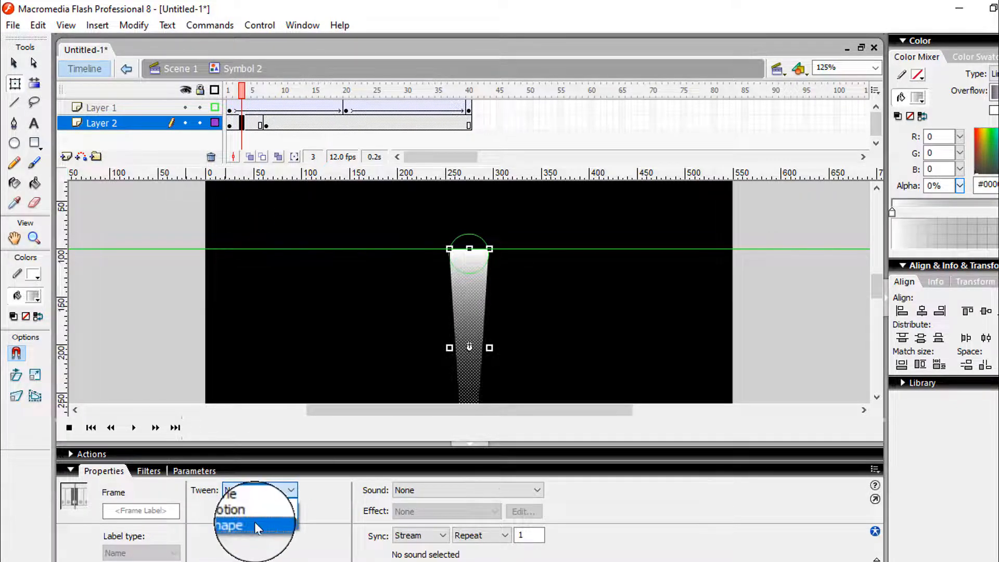
pyautogui.click(254, 522)
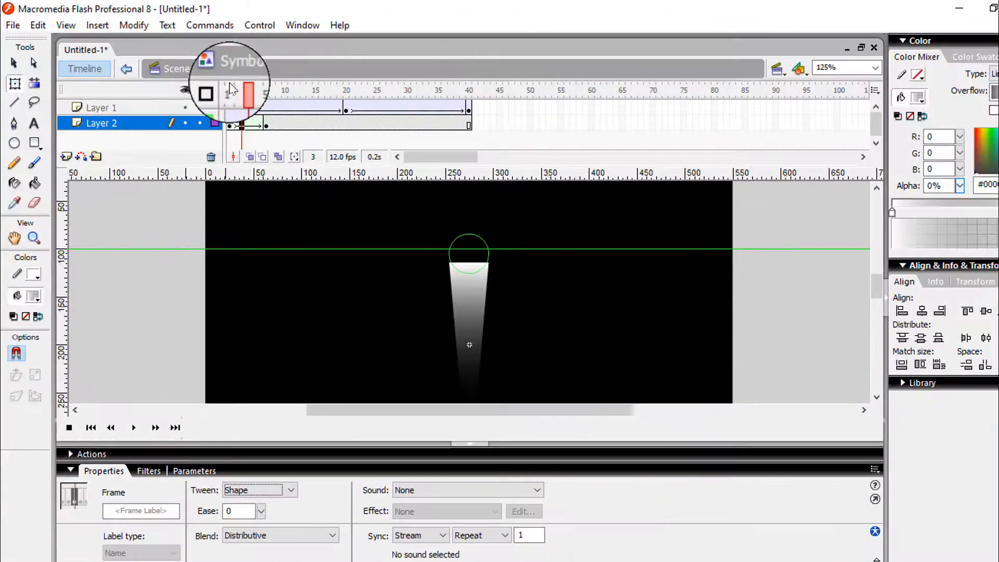
# Insert a new layer directly above Layer 2
pyautogui.moveTo(229, 87); pyautogui.dragTo(232, 111)
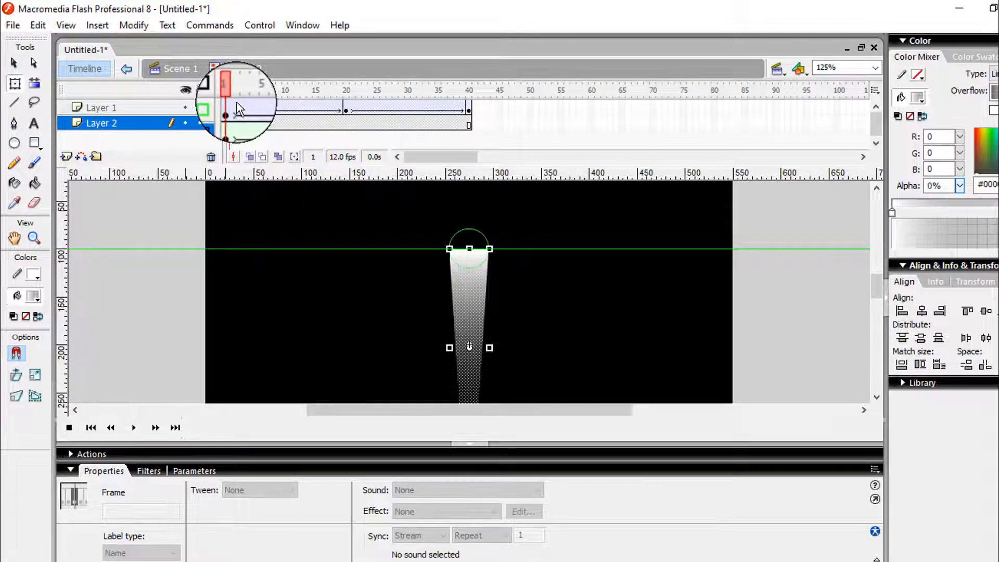
pyautogui.rightClick(134, 122)
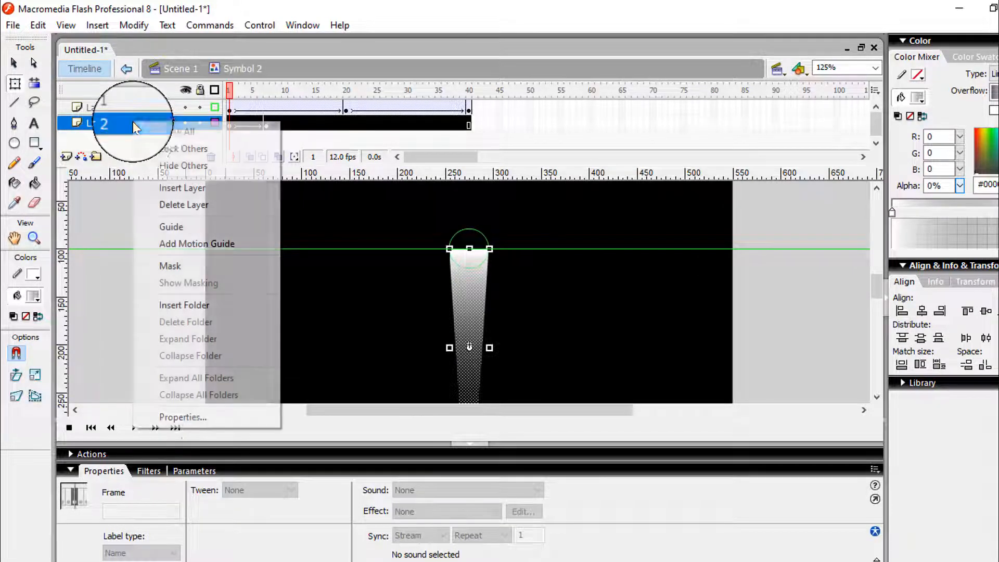
pyautogui.click(162, 187)
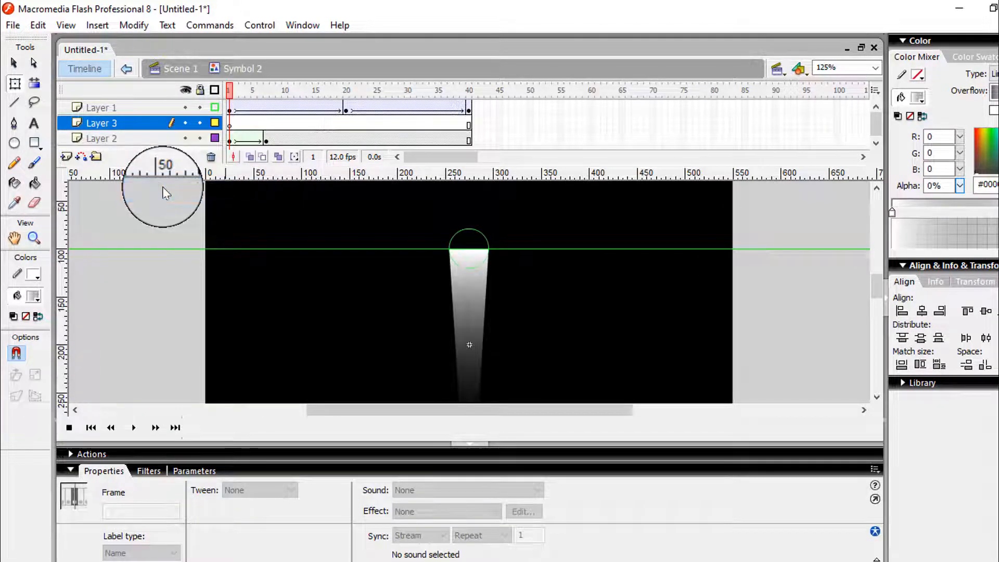
# Copy the shortened shape's keyframe from frame 7 of Layer 2 to frames 1 and 20 of Layer 3
pyautogui.click(266, 138)
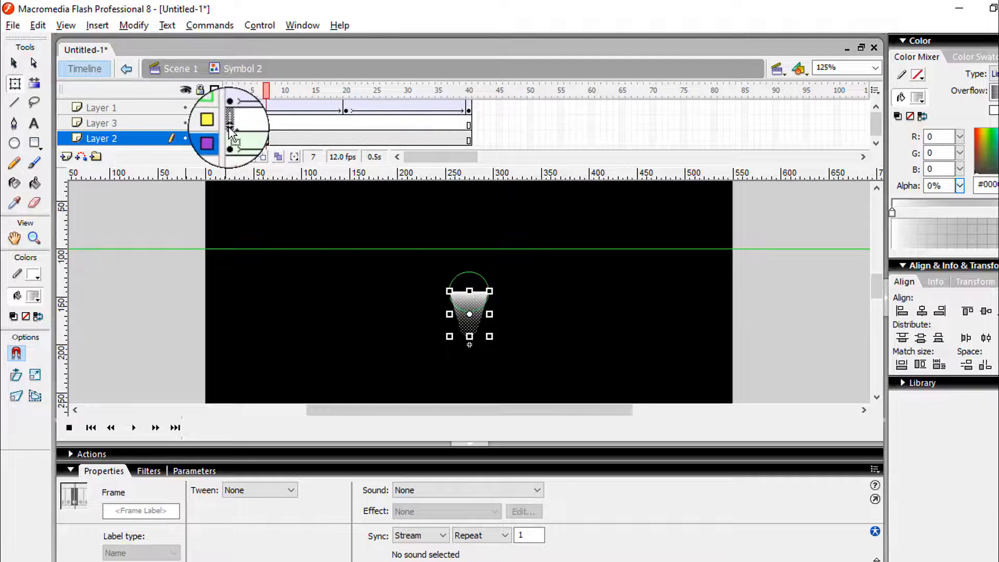
pyautogui.click(229, 125)
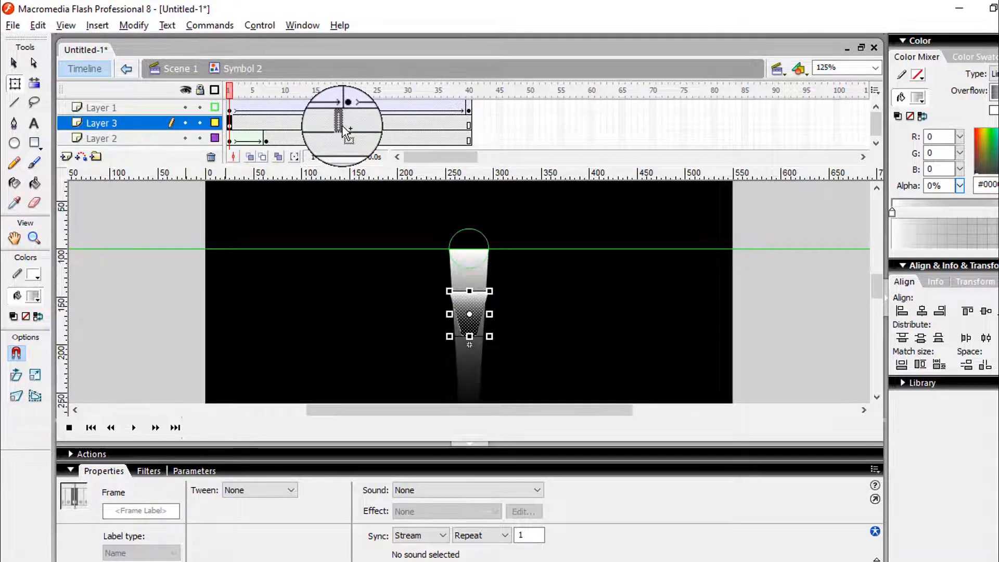
pyautogui.moveTo(342, 128); pyautogui.dragTo(346, 125)
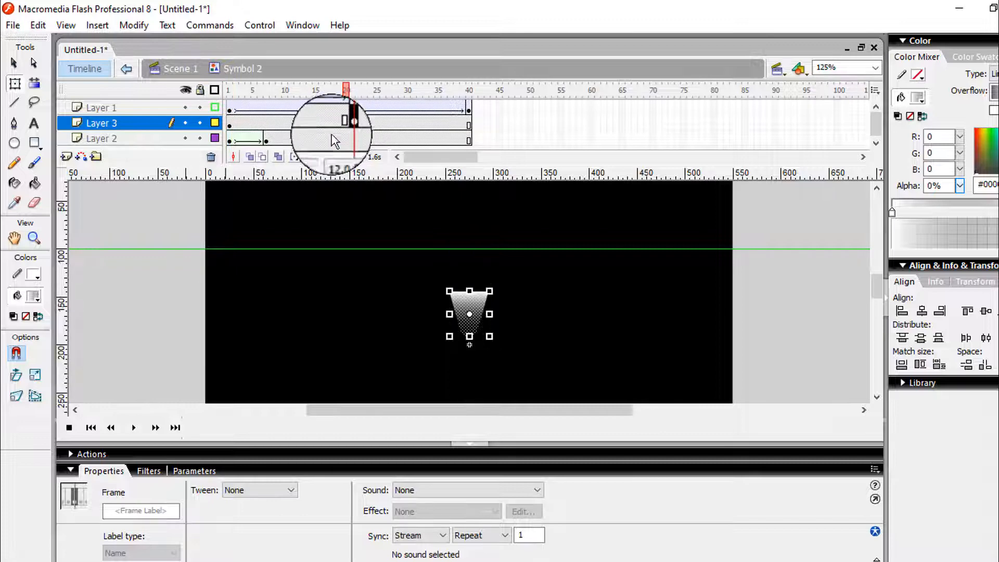
# Copy the full-length shape's keyframe from frame 1 of Layer 2 to frames 1 and 20 of Layer 3
pyautogui.click(230, 141)
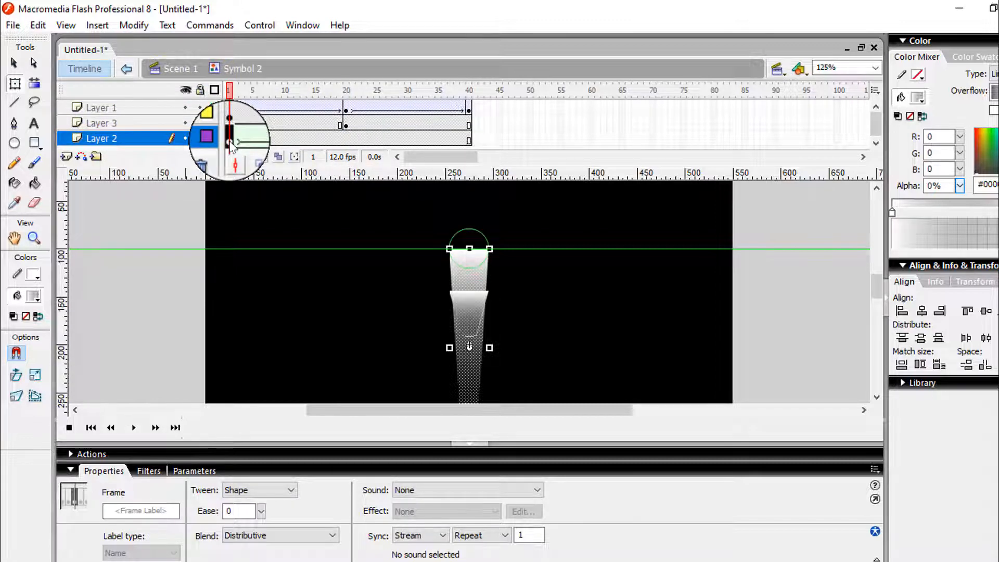
pyautogui.click(230, 125)
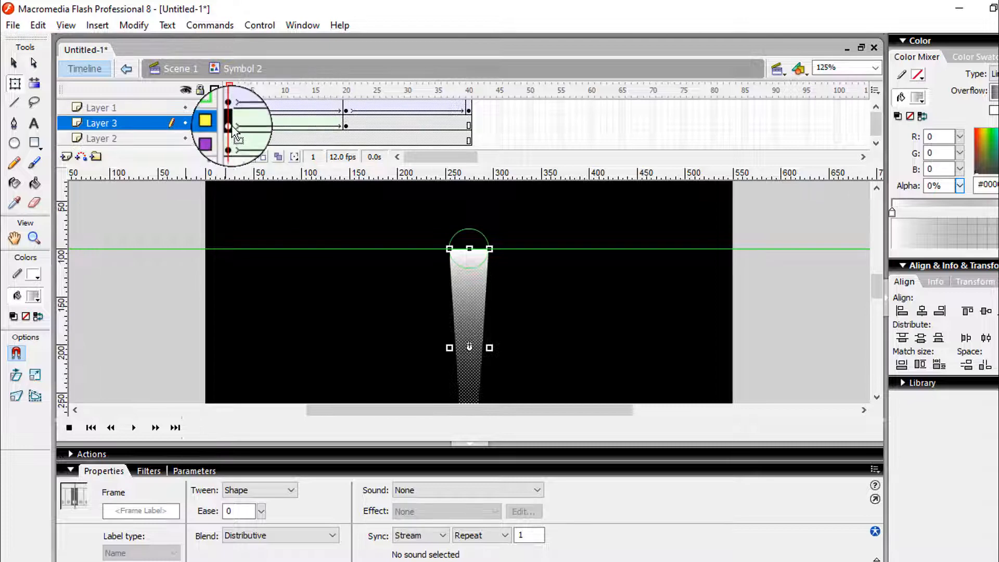
pyautogui.click(346, 124)
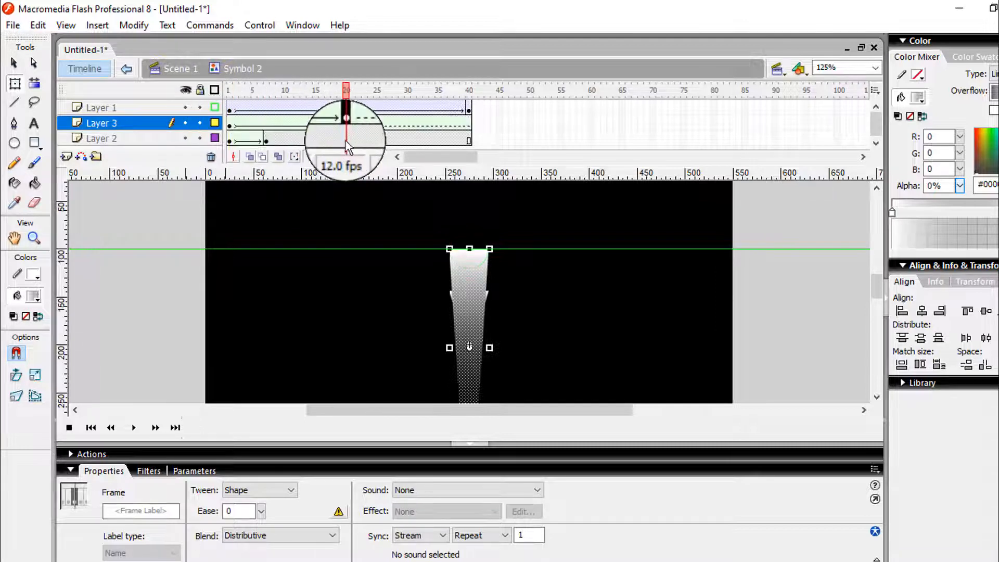
# Flip the trail shape at frame 20 of Layer 3 vertically
pyautogui.click(133, 25)
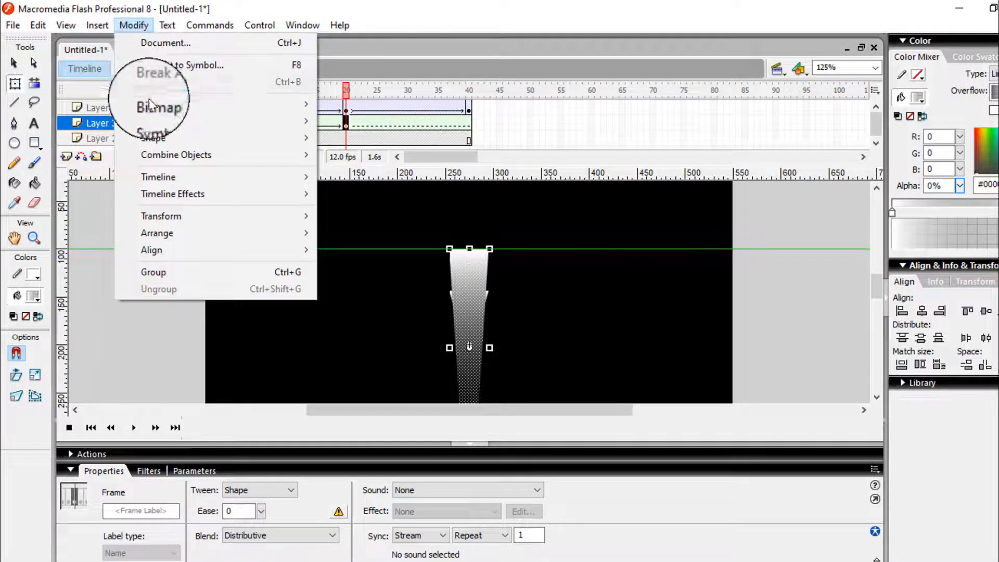
pyautogui.moveTo(153, 106)
pyautogui.moveTo(176, 231)
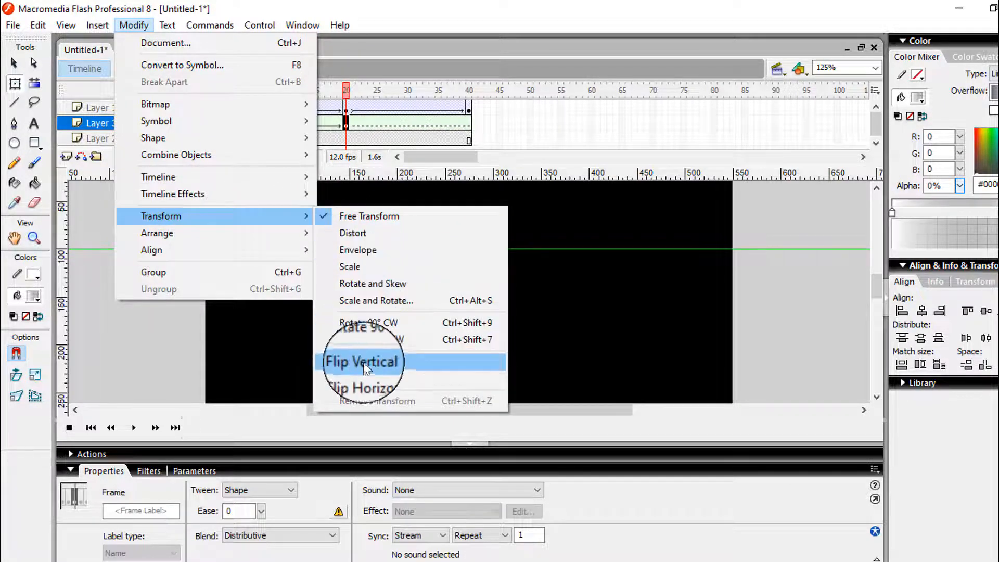
pyautogui.click(366, 368)
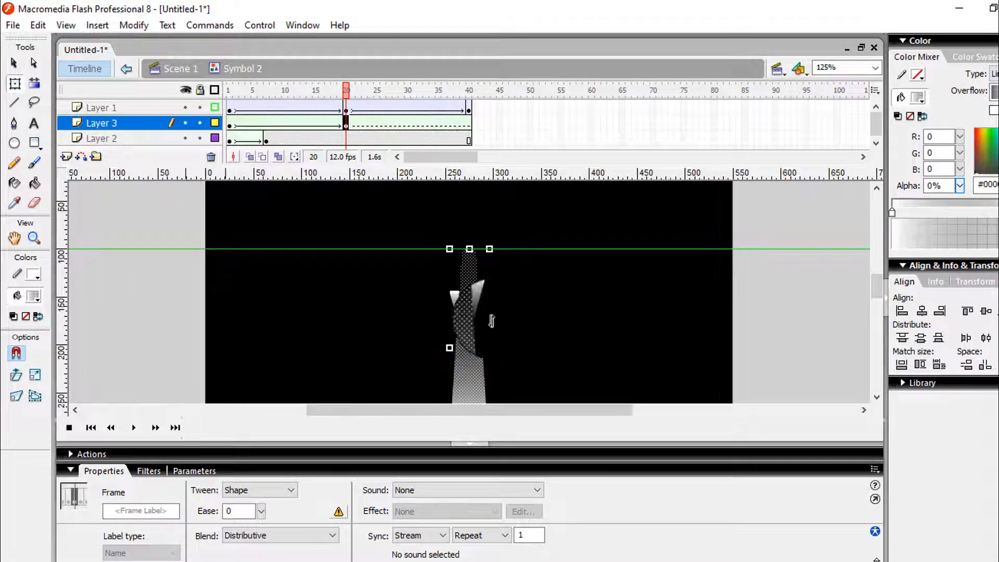
pyautogui.moveTo(877, 283); pyautogui.dragTo(670, 308)
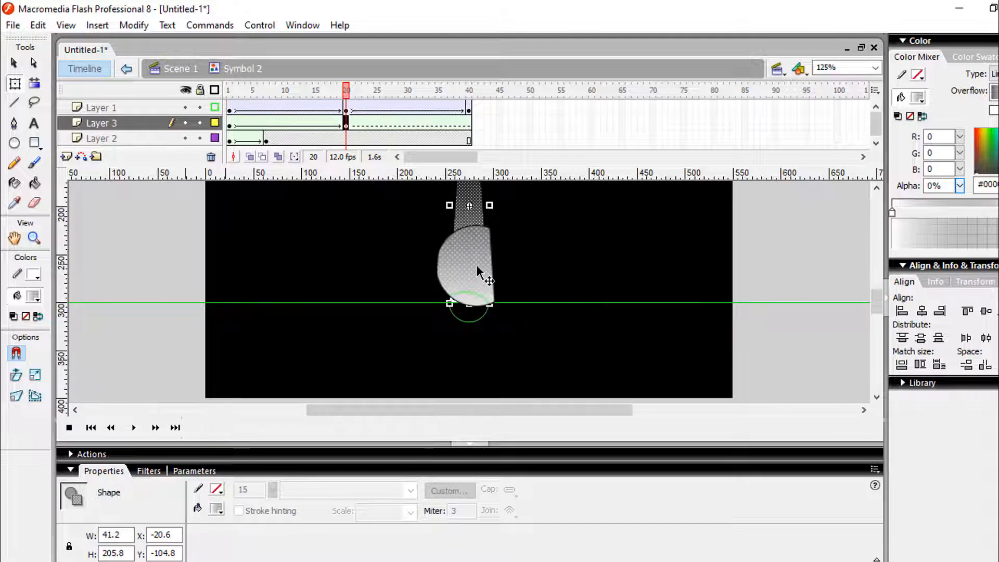
# Shorten the trail shape at frame 1 of Layer 3 from its lower end to a height of about 41.8
pyautogui.click(229, 125)
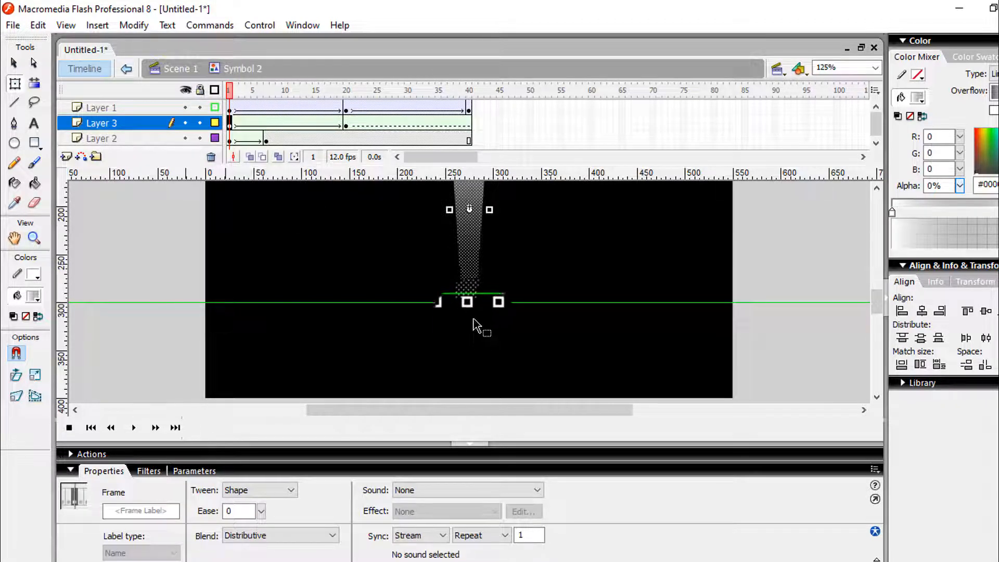
pyautogui.moveTo(473, 201); pyautogui.dragTo(474, 200)
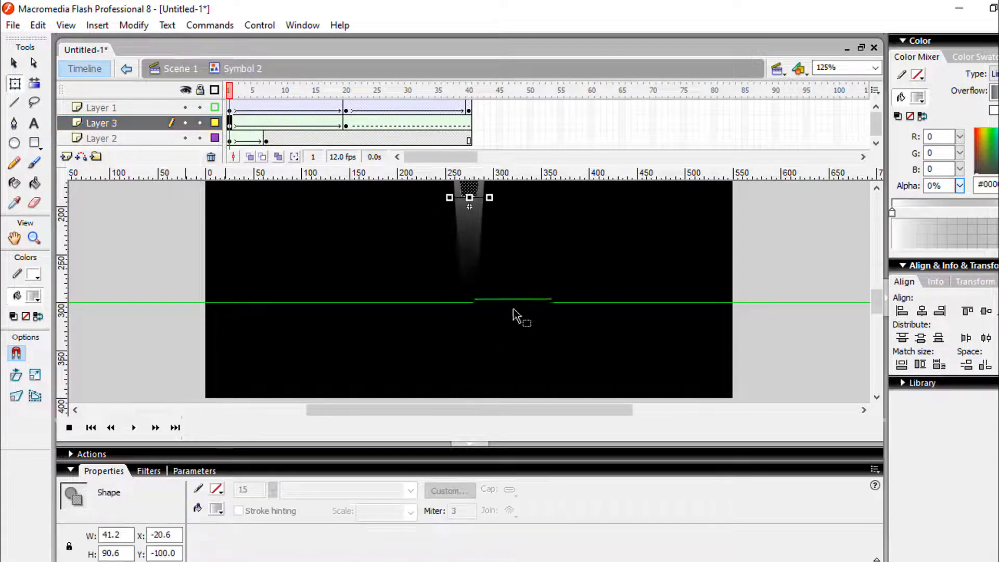
pyautogui.scroll(4, 514, 313)
pyautogui.scroll(-2, 514, 318)
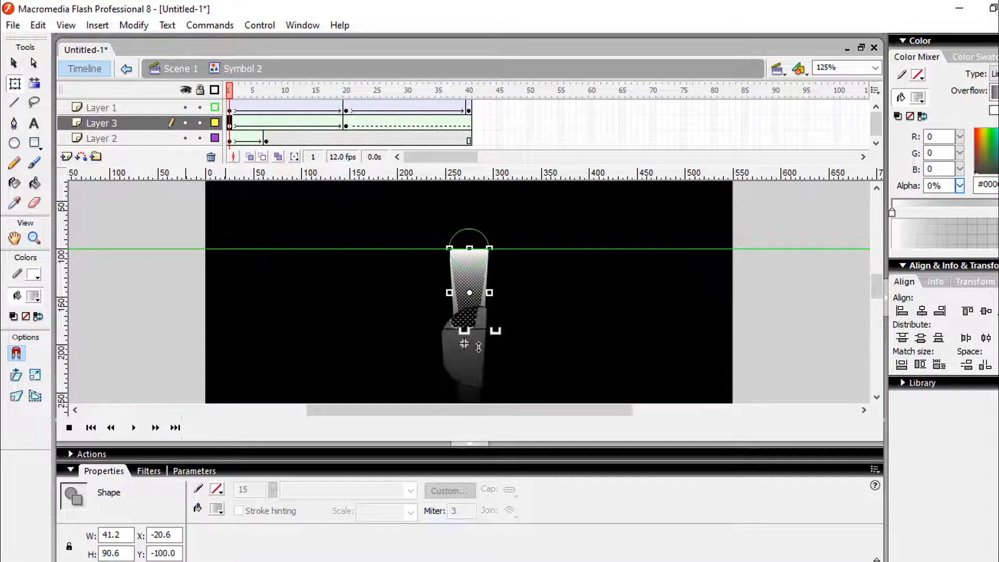
pyautogui.moveTo(469, 335); pyautogui.dragTo(469, 289)
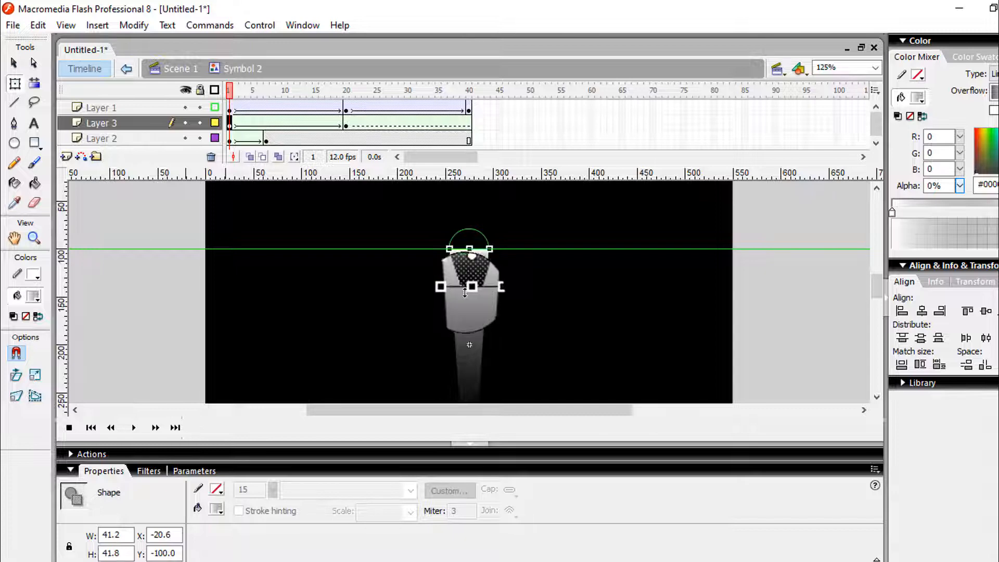
# Flip the frame 1 shape of Layer 3 vertically and move it up to Y -142.4, with its base at the green guide
pyautogui.click(134, 25)
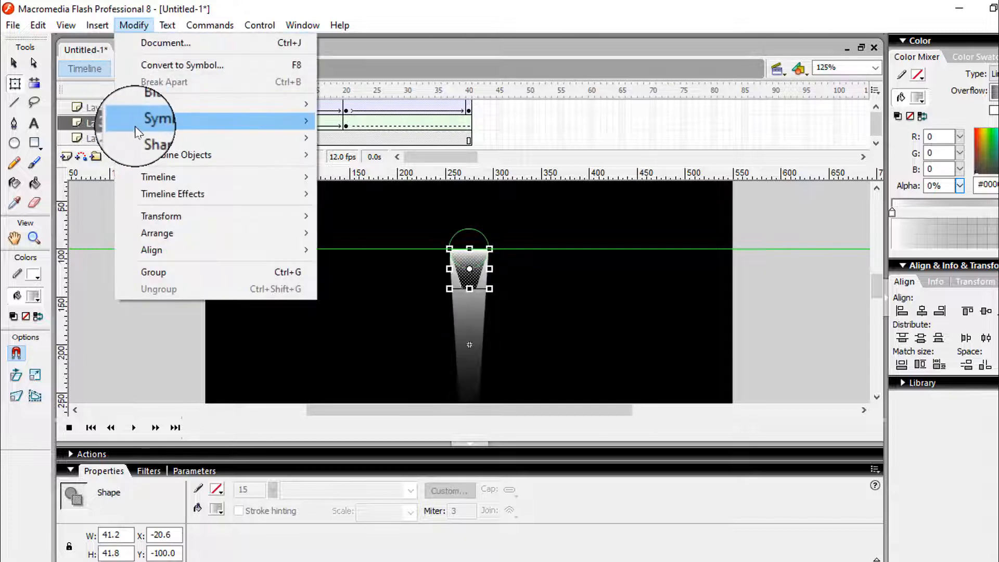
pyautogui.moveTo(293, 216)
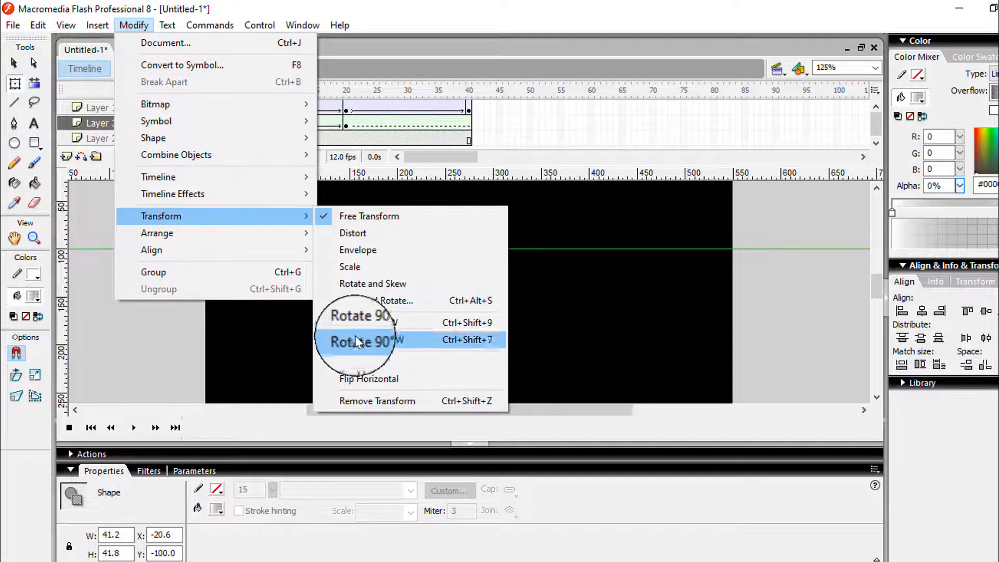
pyautogui.click(354, 360)
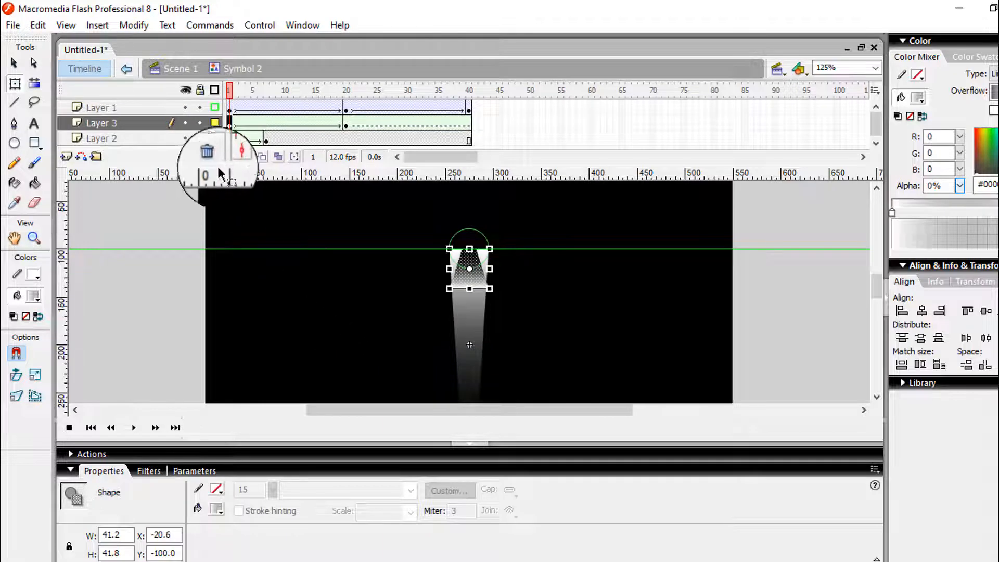
pyautogui.click(14, 63)
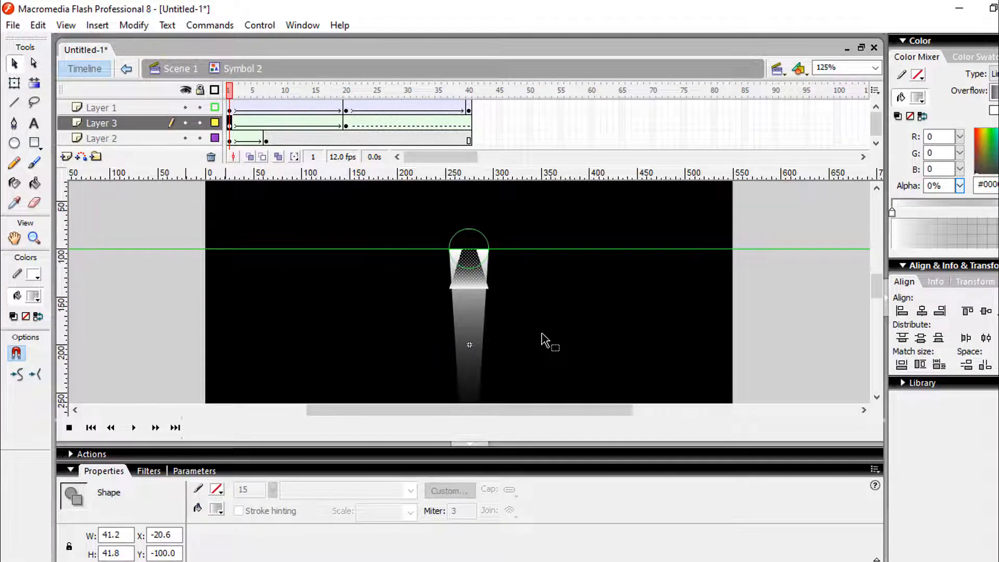
pyautogui.press('Up')
pyautogui.press('Up')
pyautogui.press('Up')
pyautogui.press('Up')
pyautogui.press('Up')
pyautogui.press('Up')
pyautogui.press('Up')
pyautogui.press('Up')
pyautogui.press('Up')
pyautogui.press('Up')
pyautogui.press('Up')
pyautogui.press('Up')
pyautogui.press('Up')
pyautogui.press('Up')
pyautogui.press('Up')
pyautogui.press('Up')
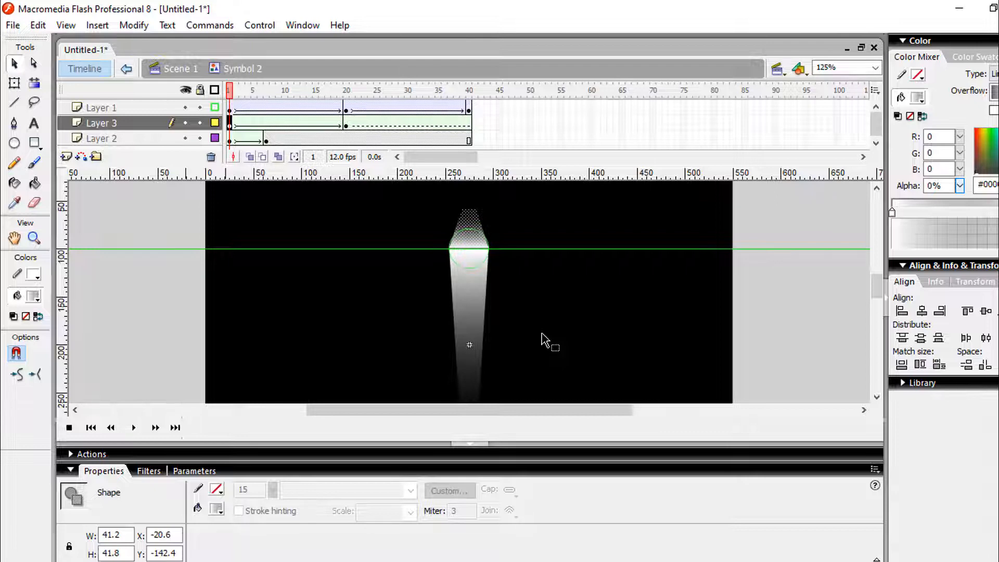
# Reduce the frame 1 shape's height to about 20 by lowering its upper edge to the top of the circle
pyautogui.click(14, 83)
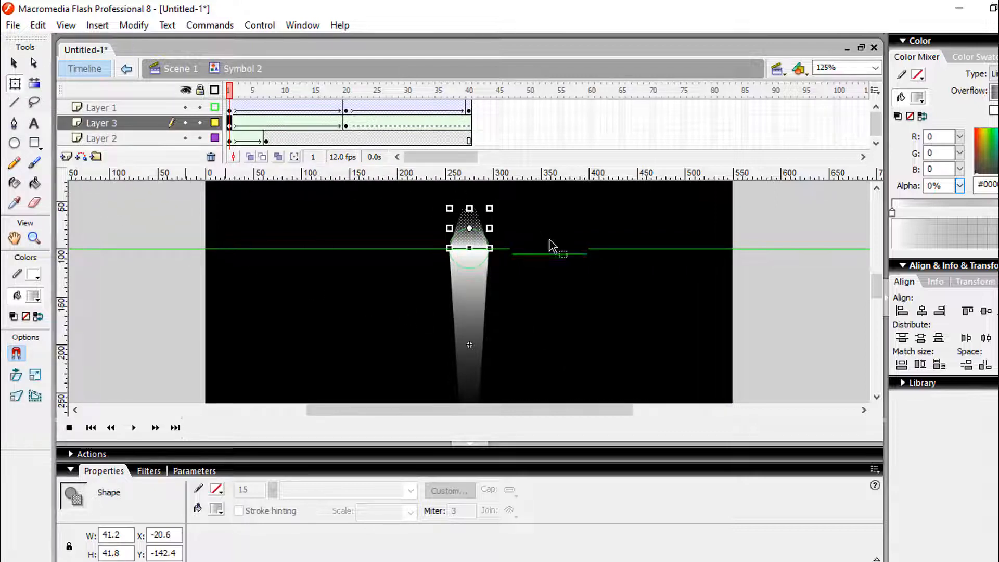
pyautogui.hotkey('ctrl', '=')
pyautogui.hotkey('ctrl', '=')
pyautogui.hotkey('ctrl', '=')
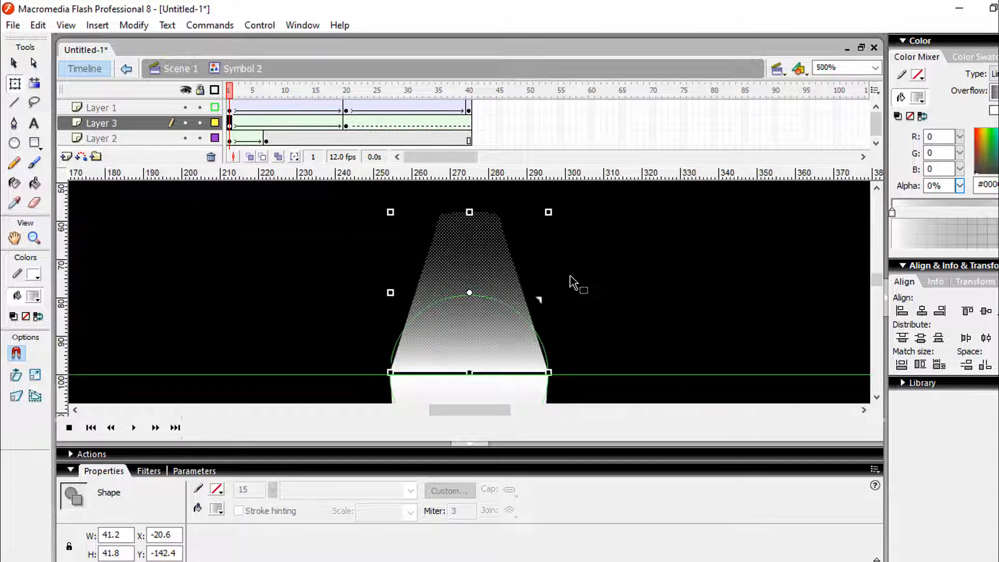
pyautogui.scroll(2, 571, 282)
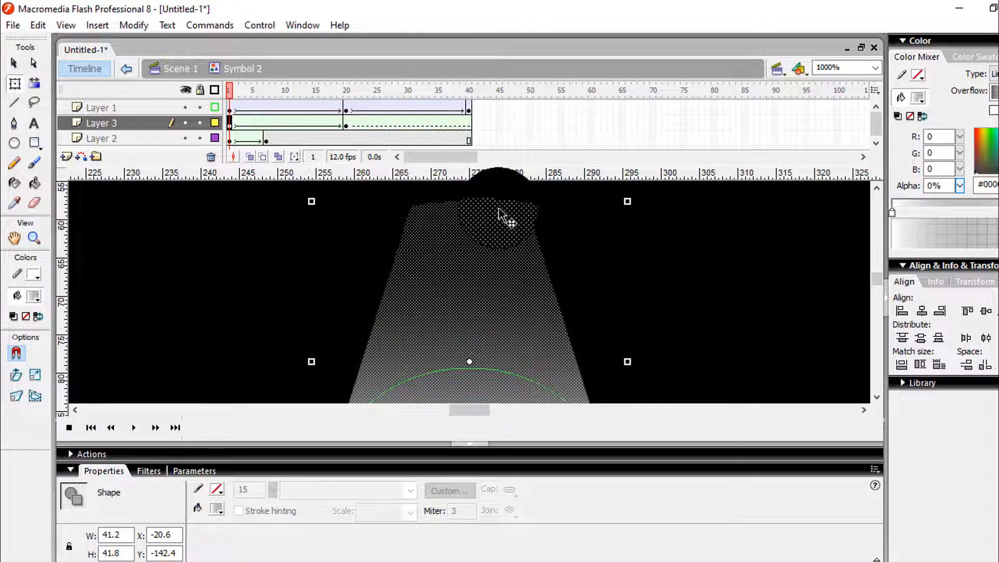
pyautogui.moveTo(470, 201); pyautogui.dragTo(466, 368)
pyautogui.scroll(-4, 655, 341)
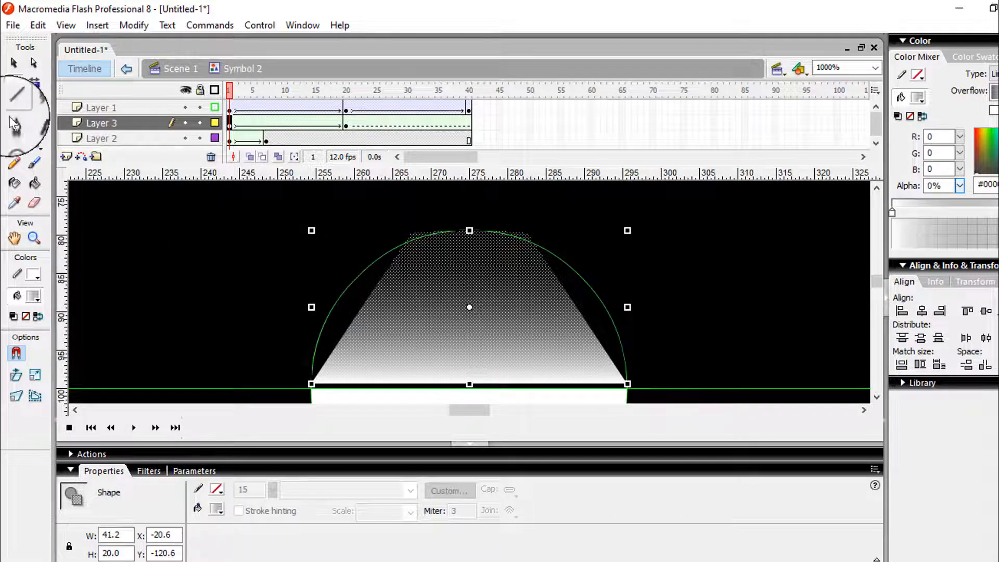
# Distort the frame 1 shape of Layer 3 so its upper edge widens symmetrically on both sides
pyautogui.click(127, 354)
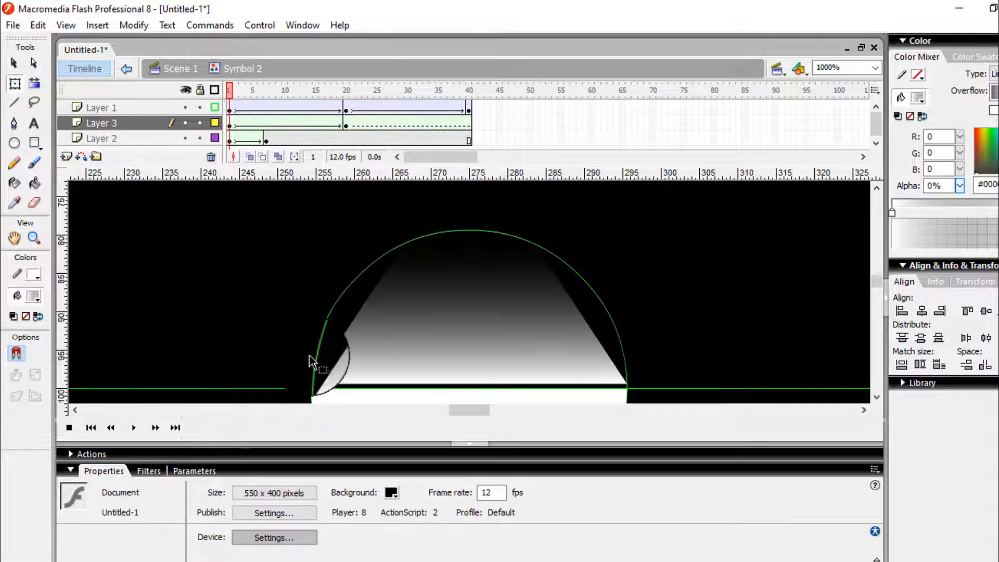
pyautogui.click(413, 311)
pyautogui.click(16, 396)
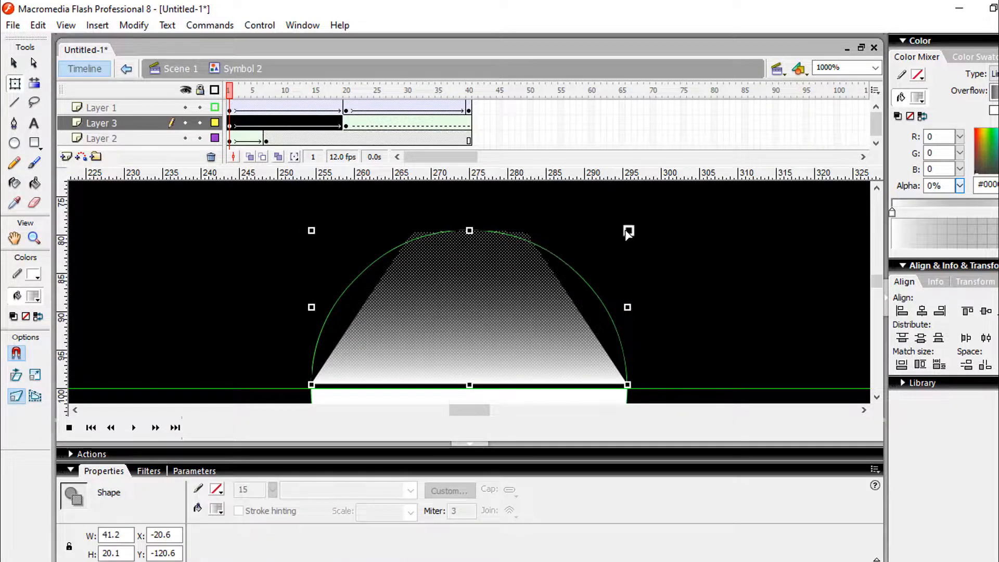
pyautogui.moveTo(629, 232); pyautogui.dragTo(726, 233)
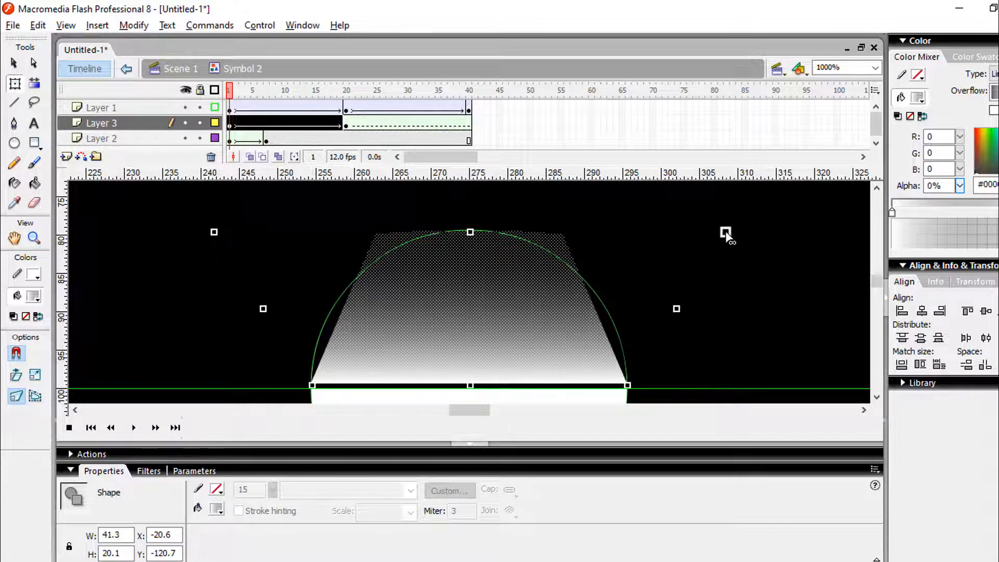
# Show Layer 3 as outlines and reshape the shape's upper right corner and edge to follow the circle
pyautogui.click(216, 122)
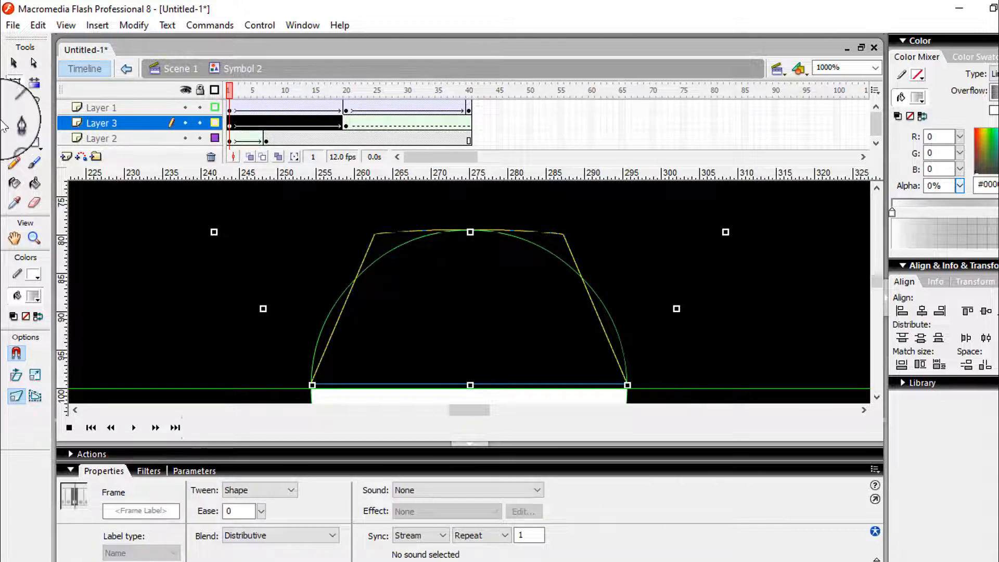
pyautogui.click(14, 63)
pyautogui.click(250, 305)
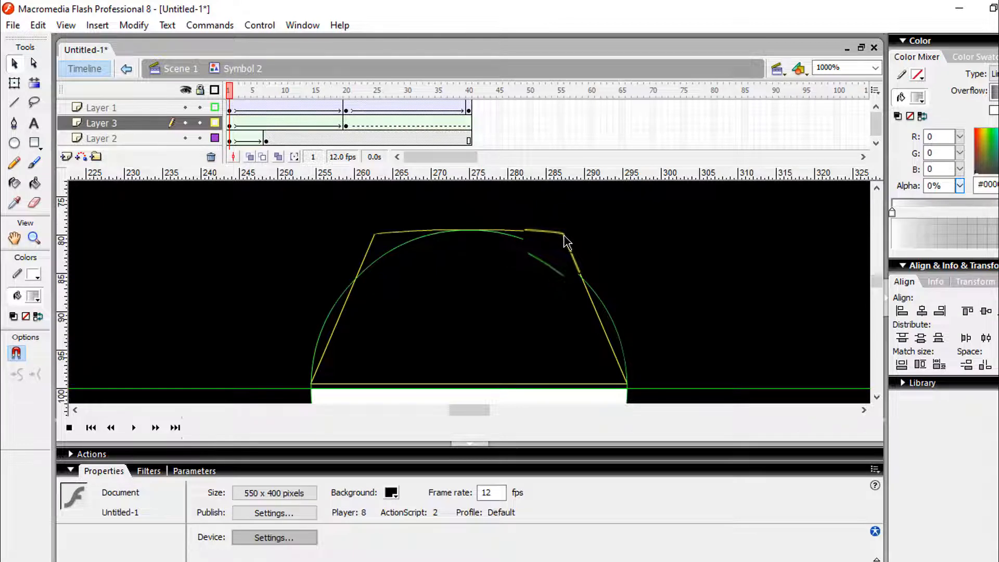
pyautogui.moveTo(584, 270); pyautogui.dragTo(598, 295)
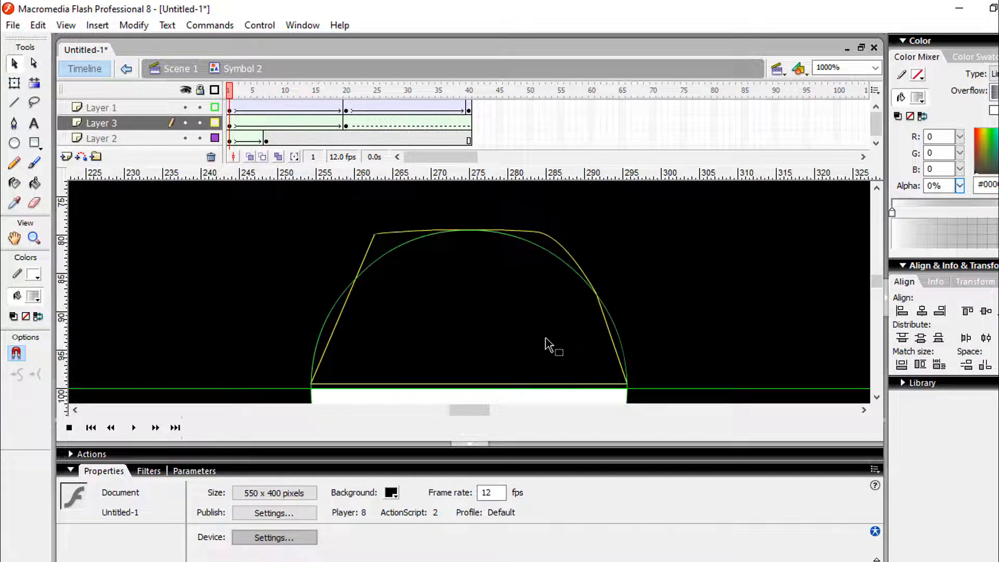
pyautogui.moveTo(376, 235); pyautogui.dragTo(390, 245)
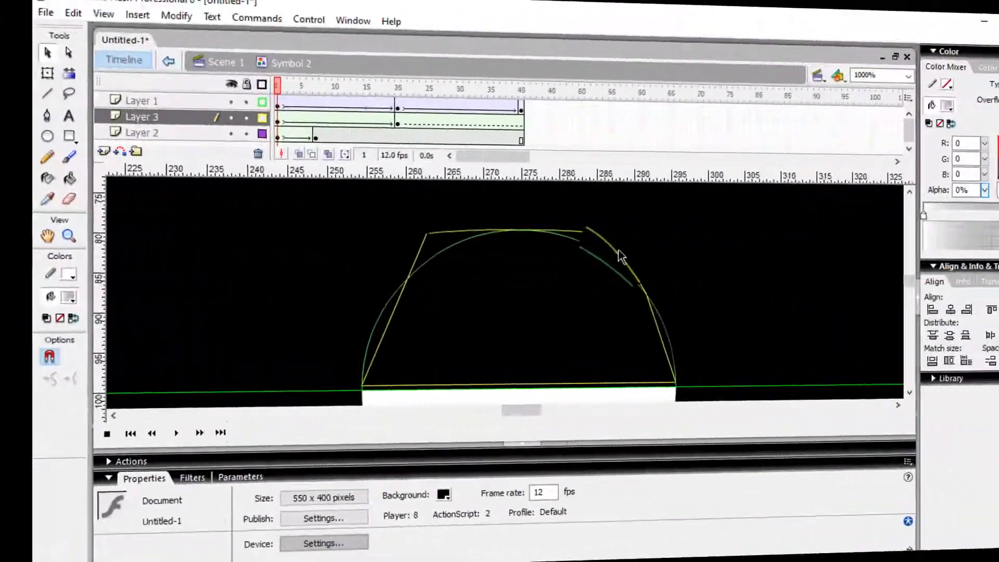
pyautogui.moveTo(580, 252); pyautogui.dragTo(569, 258)
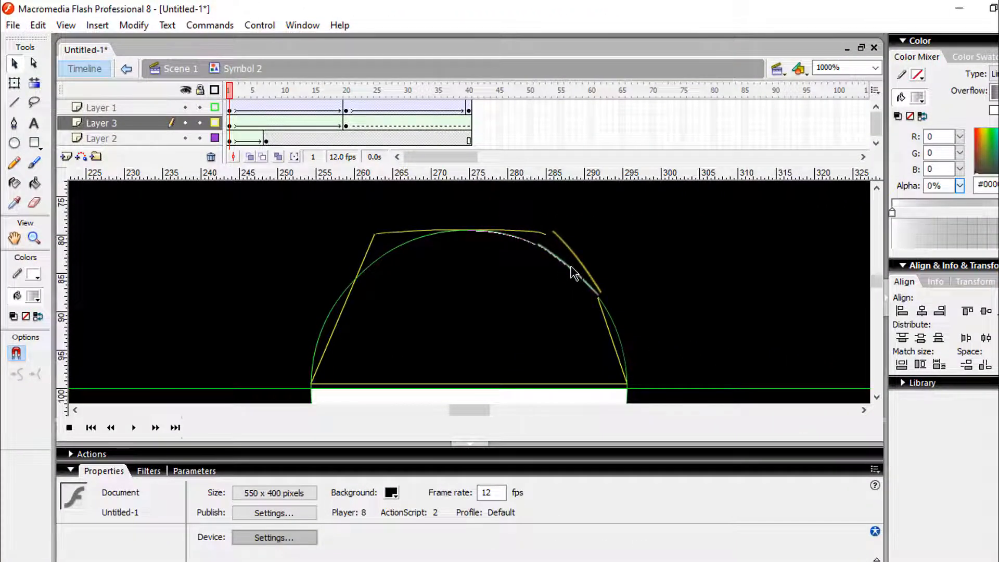
pyautogui.moveTo(571, 267); pyautogui.dragTo(570, 268)
# Reshape the shape's upper left corner and adjoining edge towards the circle's outline
pyautogui.moveTo(376, 241)
pyautogui.mouseDown()
pyautogui.moveTo(336, 301)
pyautogui.moveTo(379, 279)
pyautogui.moveTo(376, 258)
pyautogui.mouseUp()
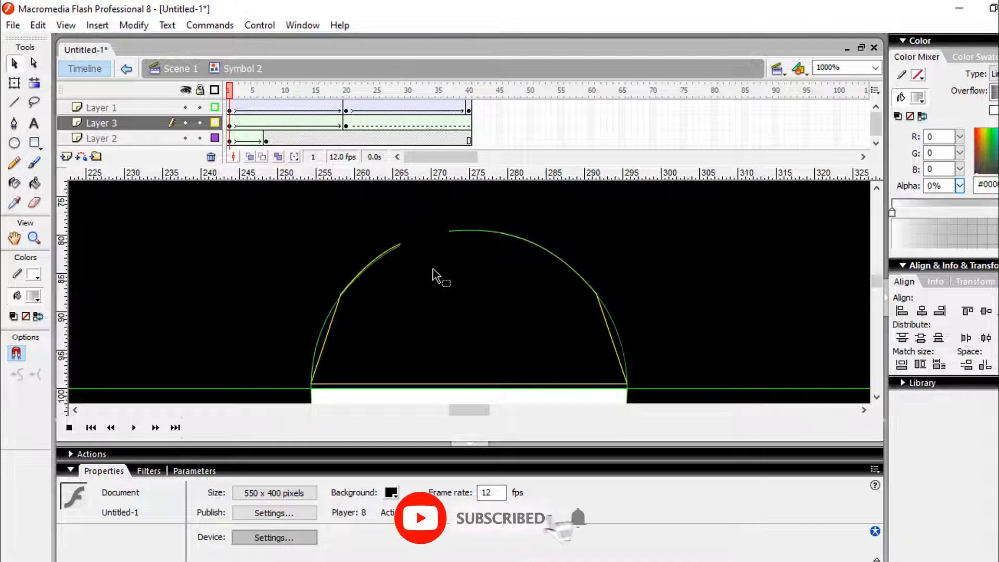
pyautogui.click(387, 250)
pyautogui.click(391, 262)
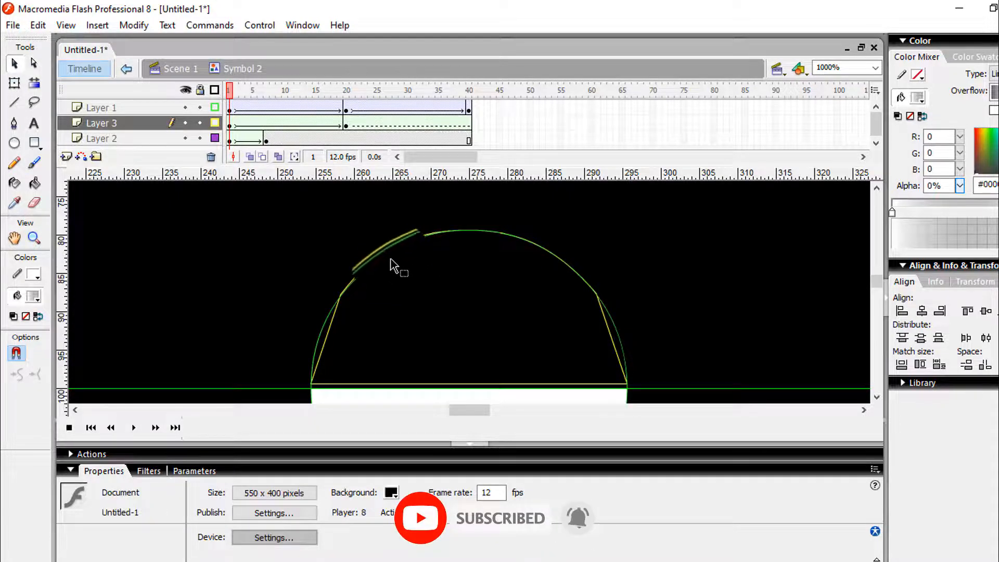
pyautogui.click(386, 250)
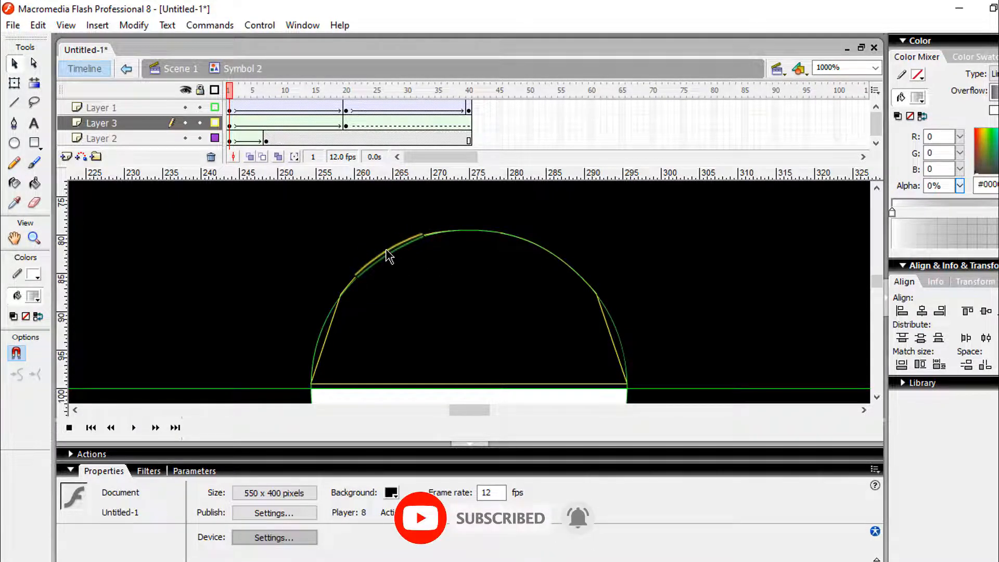
pyautogui.moveTo(386, 252); pyautogui.dragTo(380, 245)
pyautogui.hotkey('ctrl', 'z')
pyautogui.click(381, 258)
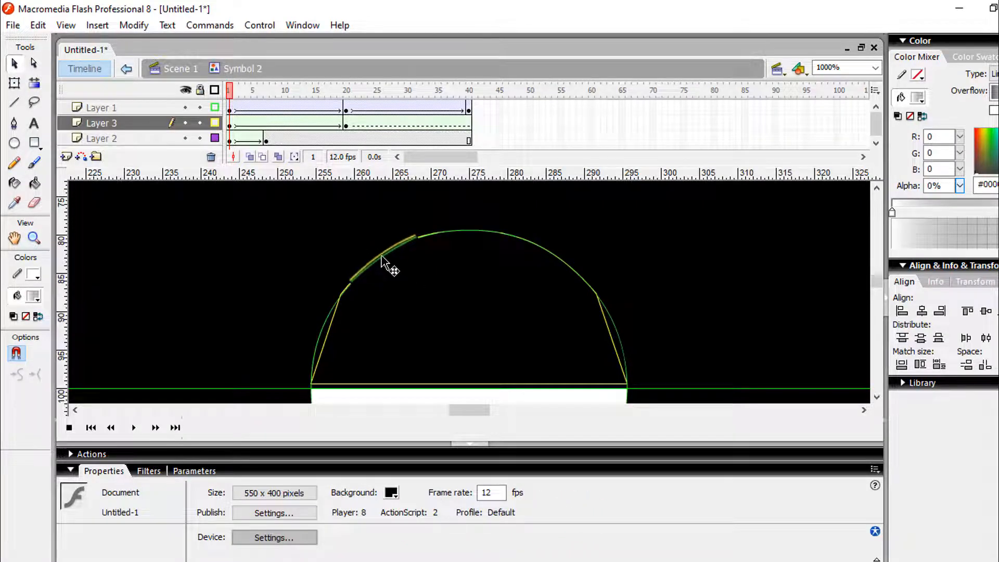
pyautogui.doubleClick(382, 259)
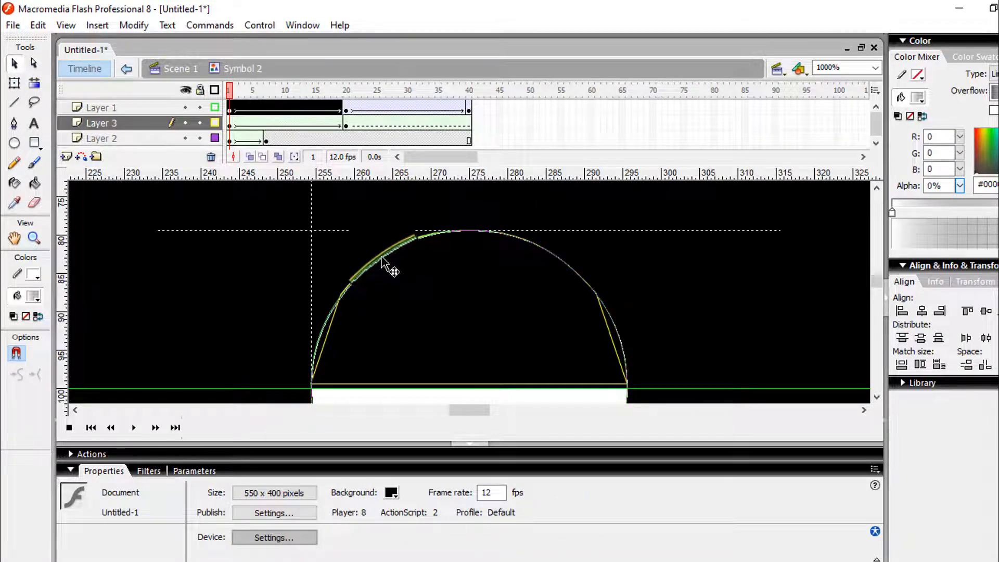
pyautogui.press('Delete')
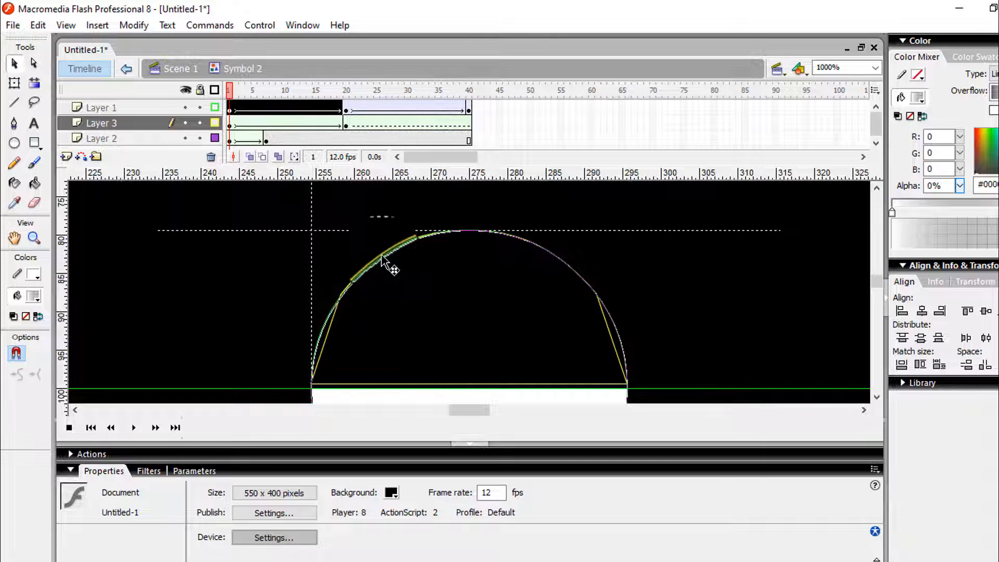
pyautogui.click(403, 289)
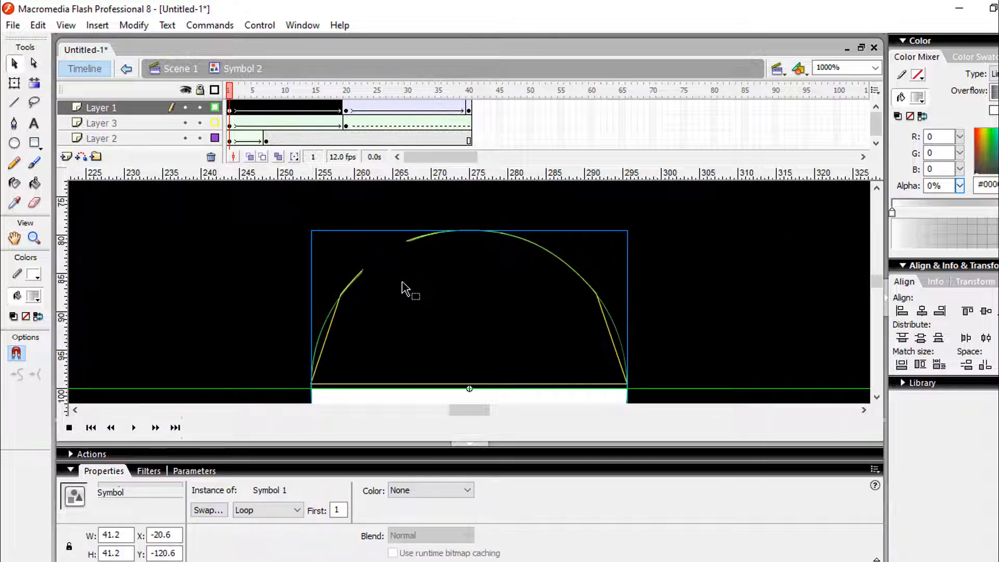
pyautogui.hotkey('ctrl', 'z')
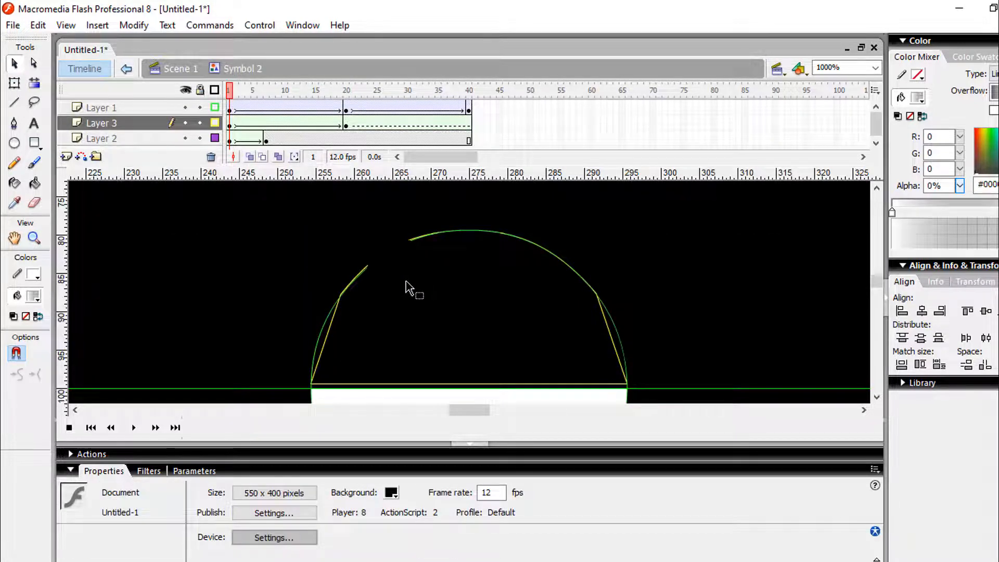
pyautogui.hotkey('ctrl', 'z')
# Fine-tune the curve of the upper left edge to match the circle, and check the shape tween at frame 9 of Layer 3
pyautogui.moveTo(374, 254); pyautogui.dragTo(371, 263)
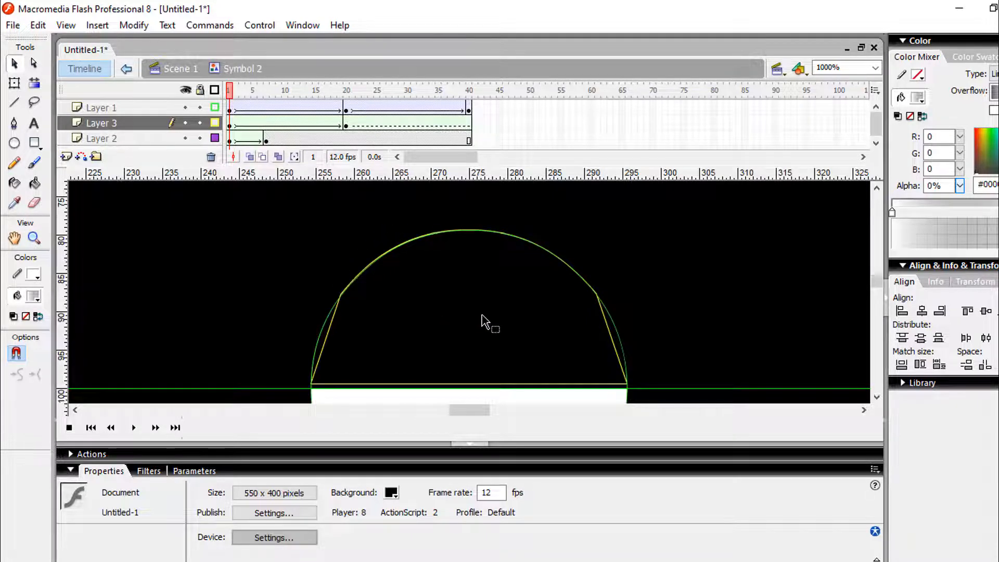
pyautogui.scroll(-3, 487, 321)
pyautogui.scroll(3, 487, 321)
pyautogui.click(278, 123)
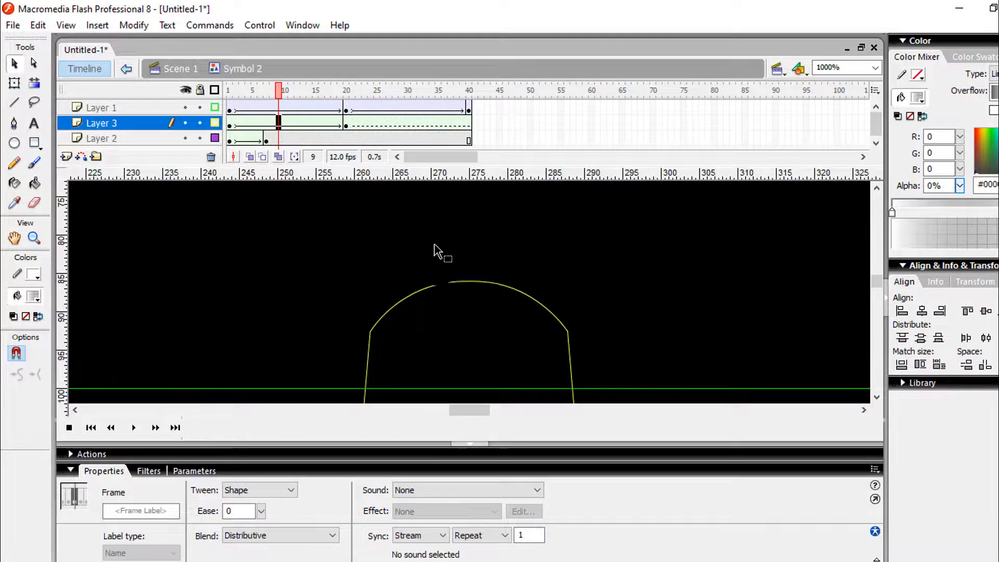
# Insert a keyframe at frame 10 of Layer 3 and check the shape tween over its first frames
pyautogui.click(289, 128)
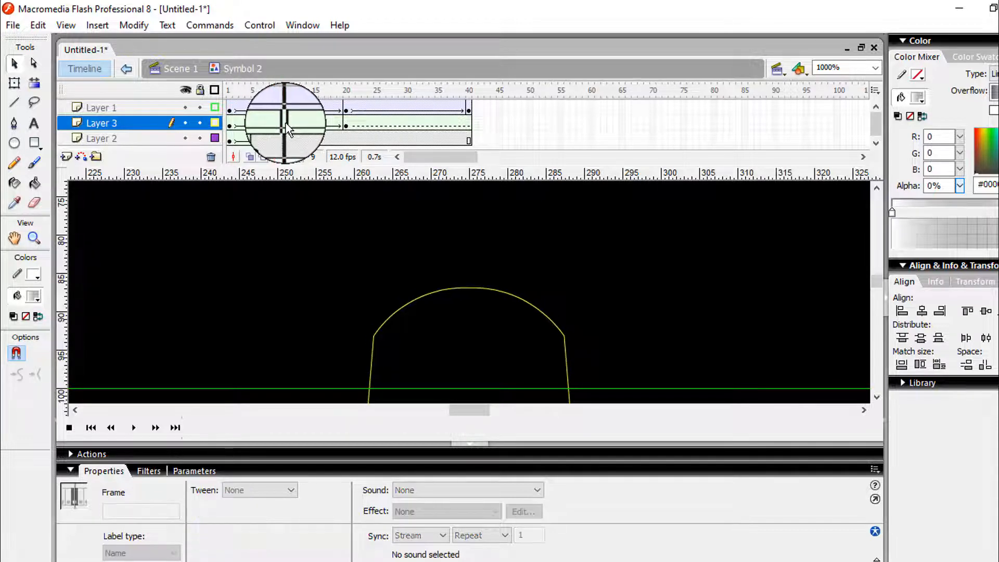
pyautogui.rightClick(286, 123)
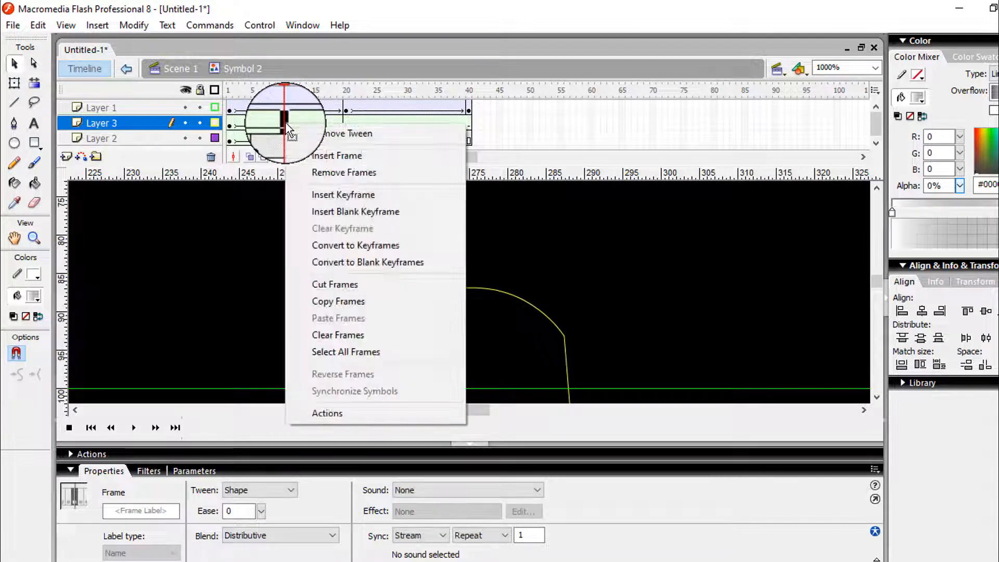
pyautogui.click(314, 193)
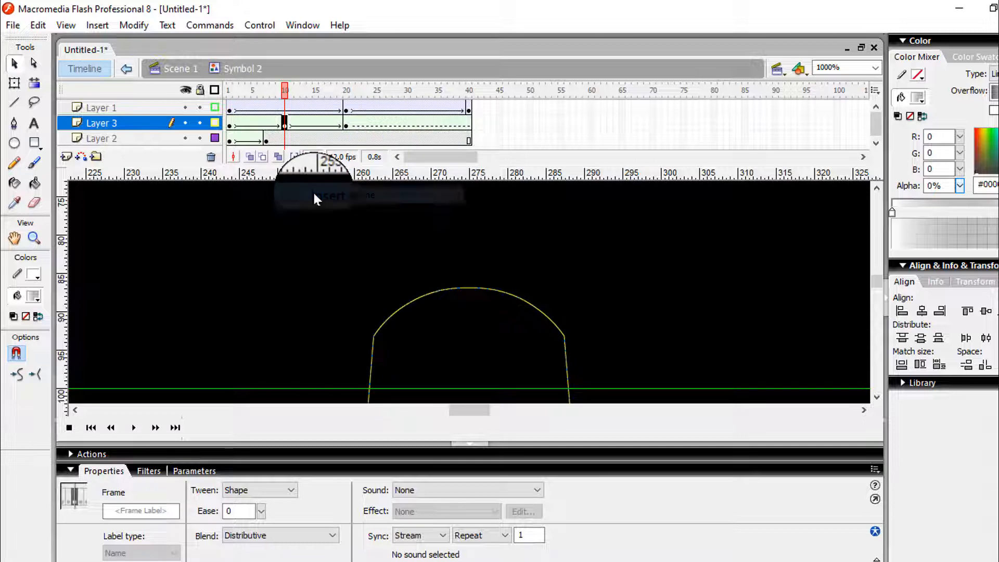
pyautogui.click(229, 127)
pyautogui.moveTo(229, 90)
pyautogui.mouseDown()
pyautogui.moveTo(350, 99)
pyautogui.moveTo(241, 97)
pyautogui.mouseUp()
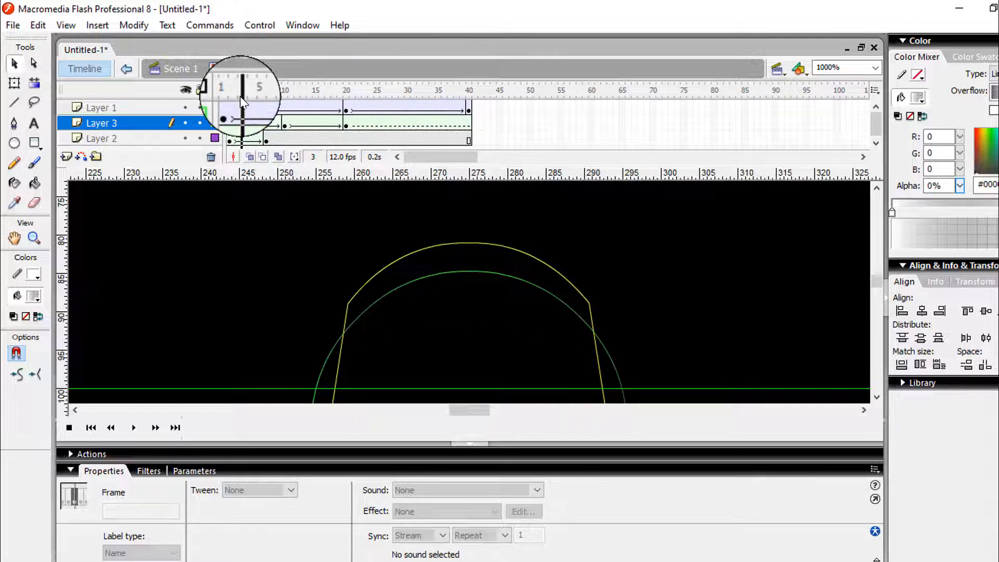
# Turn off Layer 3's outline display and add a shape hint at the lower left corner of its frame 1 shape
pyautogui.click(231, 125)
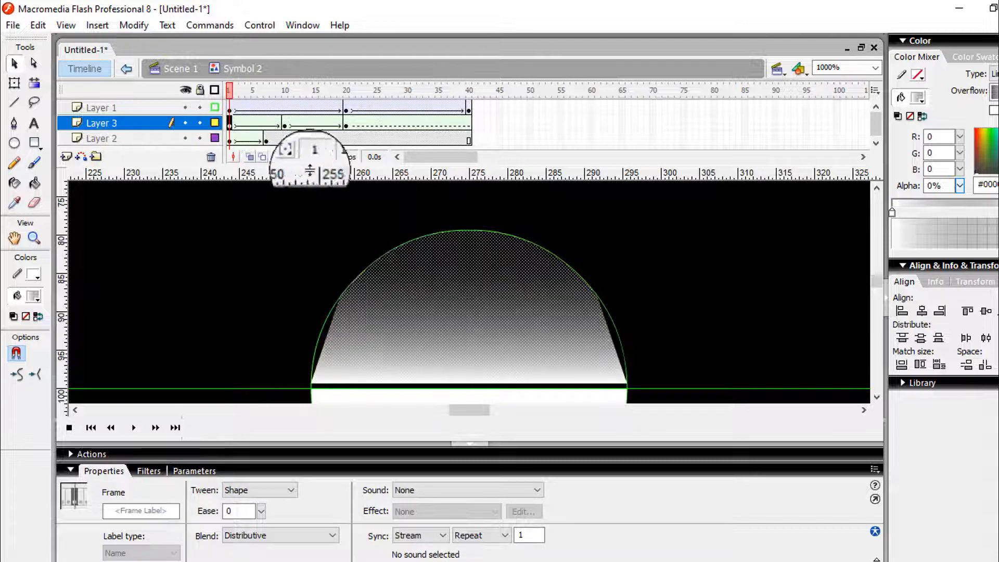
pyautogui.click(764, 287)
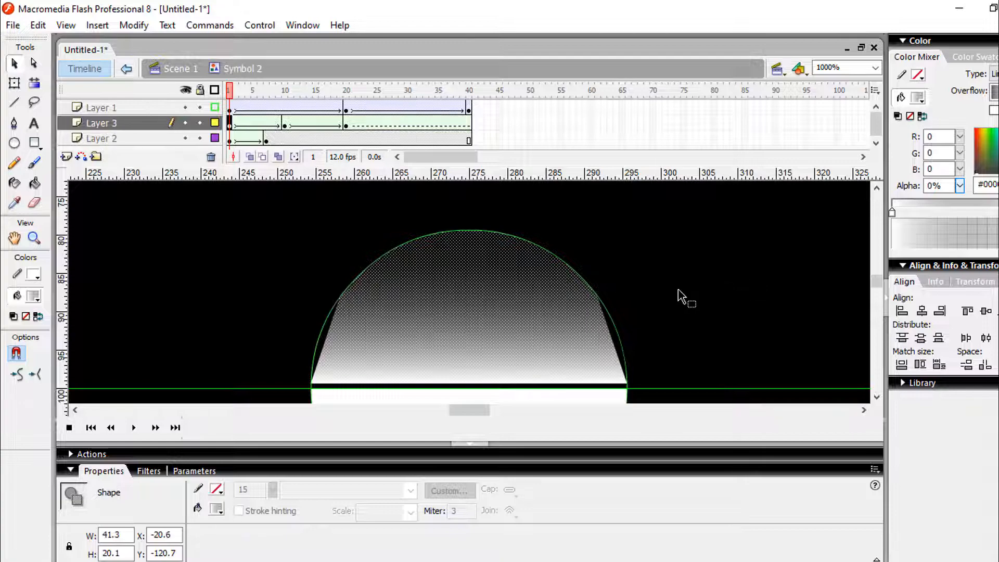
pyautogui.scroll(-5, 552, 311)
pyautogui.scroll(5, 553, 312)
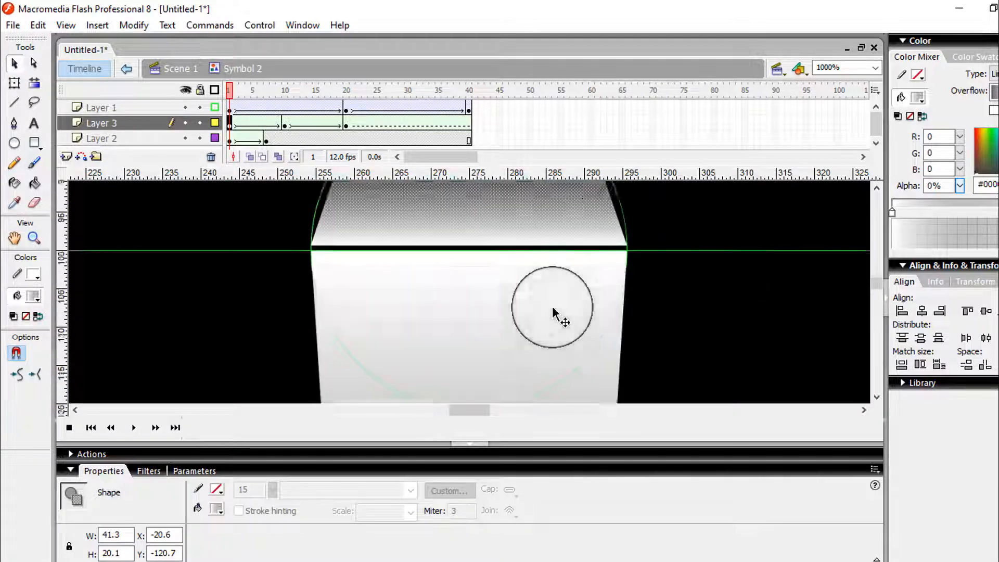
pyautogui.click(138, 24)
pyautogui.moveTo(156, 137)
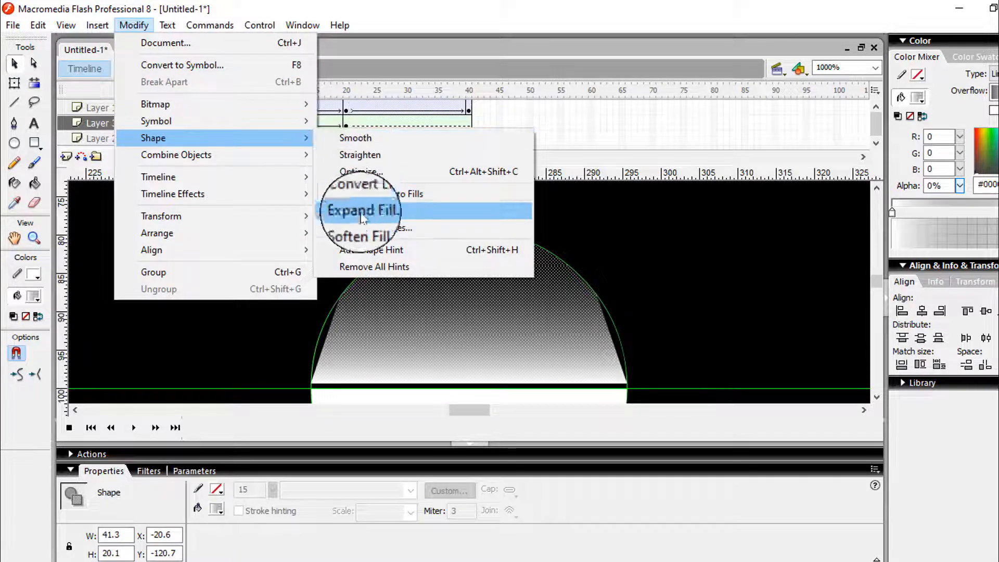
pyautogui.click(356, 249)
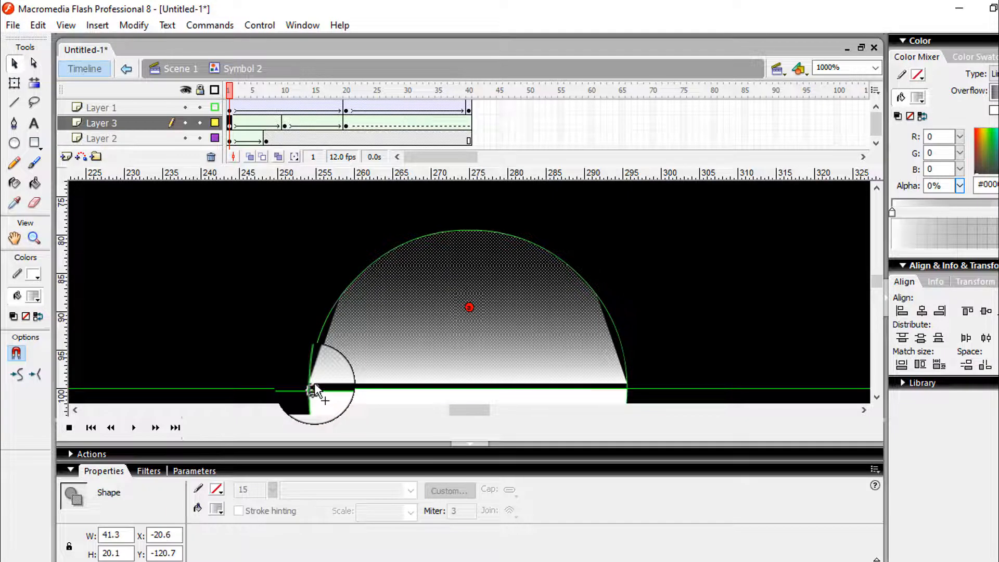
pyautogui.moveTo(469, 307); pyautogui.dragTo(309, 384)
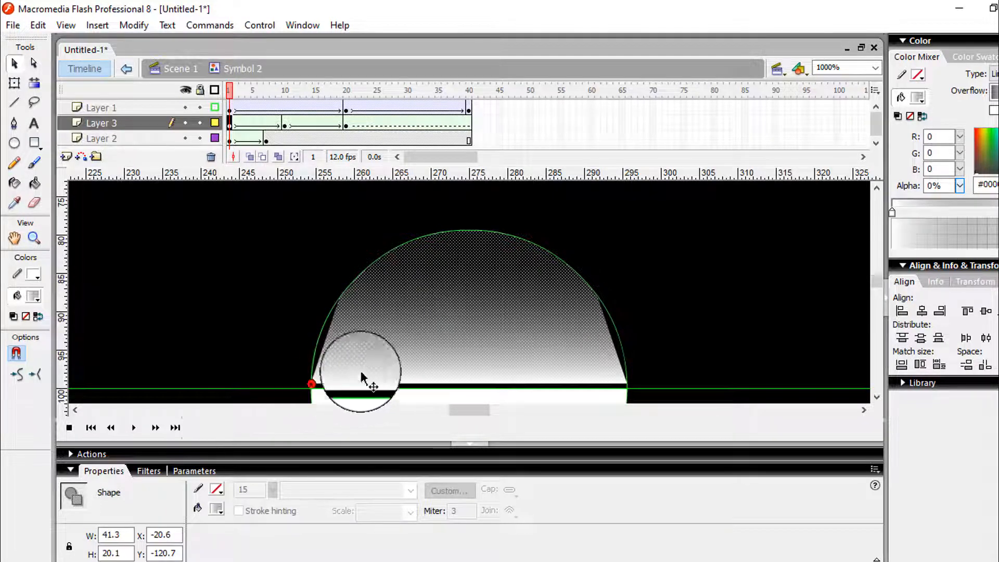